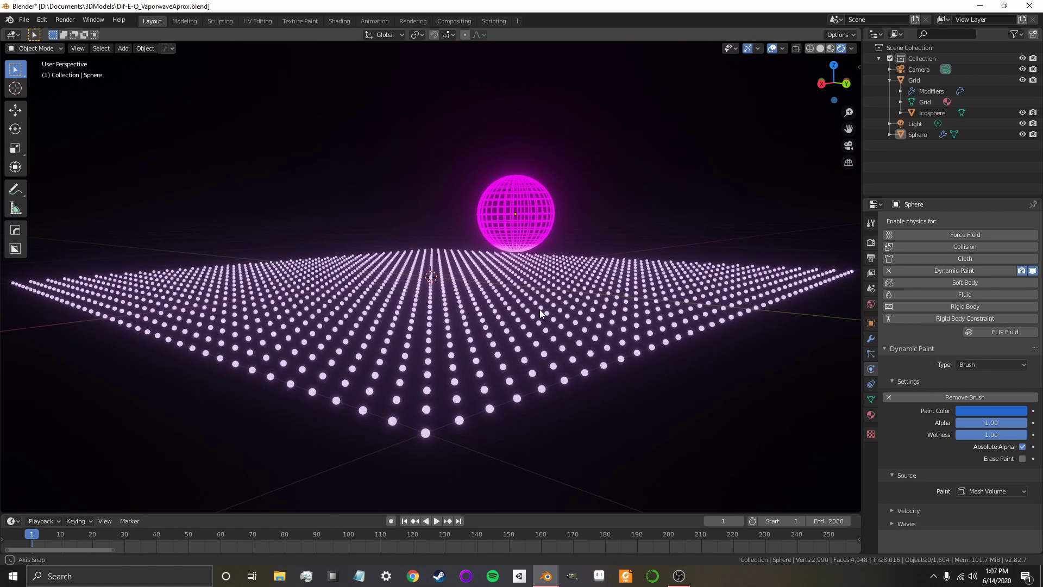
Step: Play the animation and drag the brush sphere across the icosphere grid twice to stir ripples
left_click(437, 520)
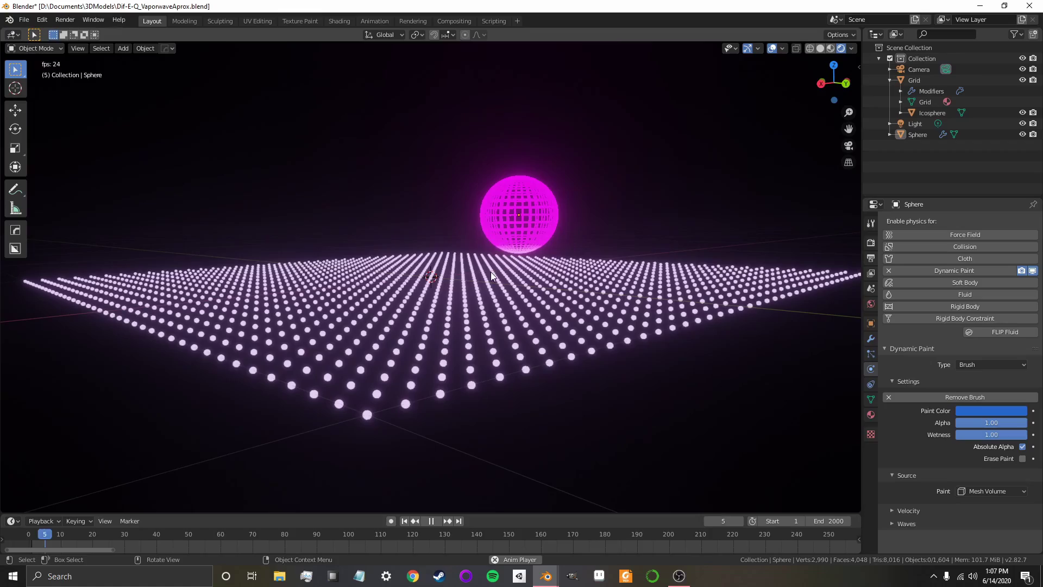
left_click(524, 212)
key("g")
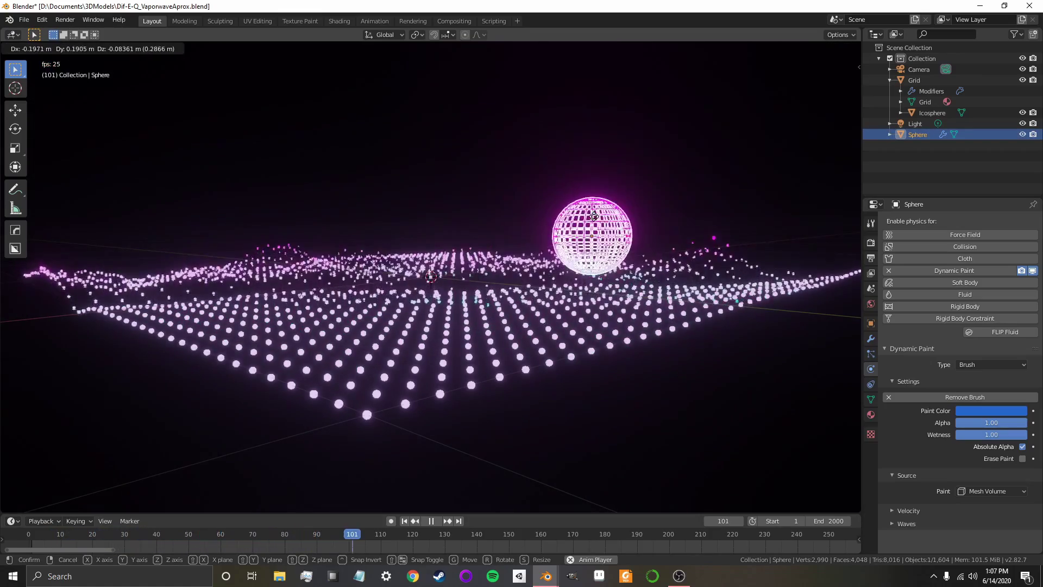
left_click(573, 288)
left_click(445, 212)
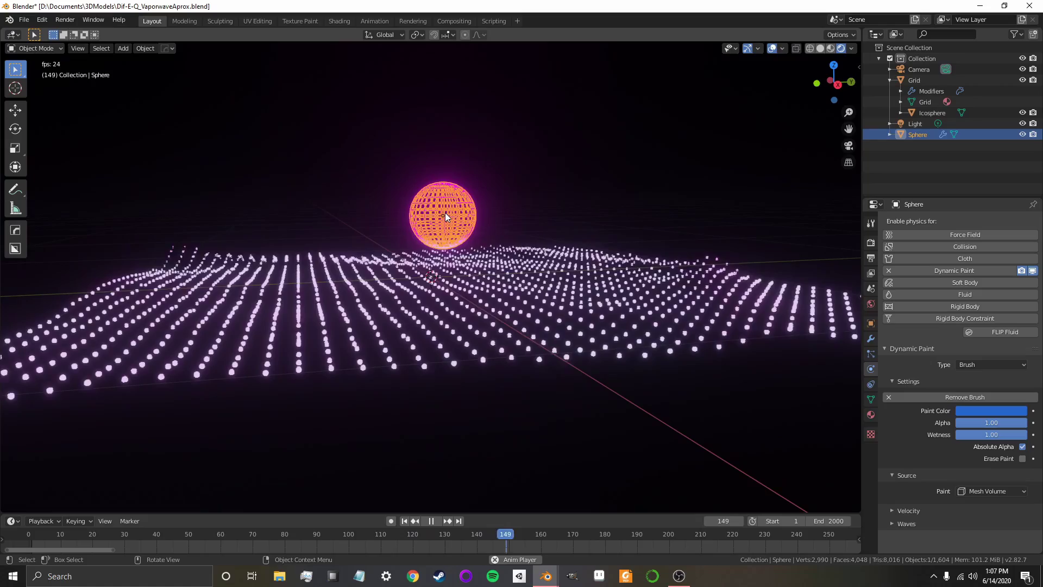
key("g")
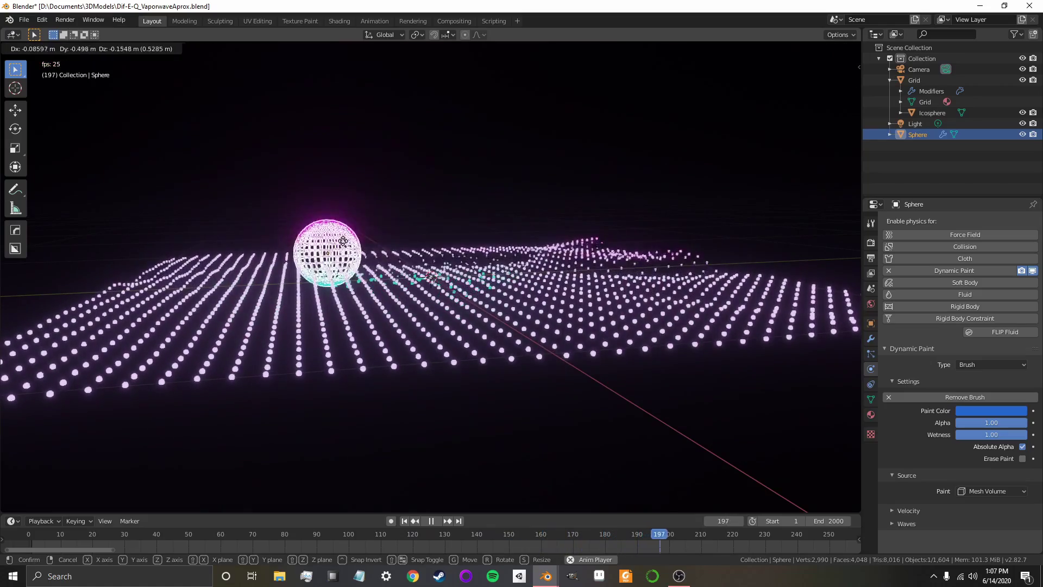
left_click(391, 207)
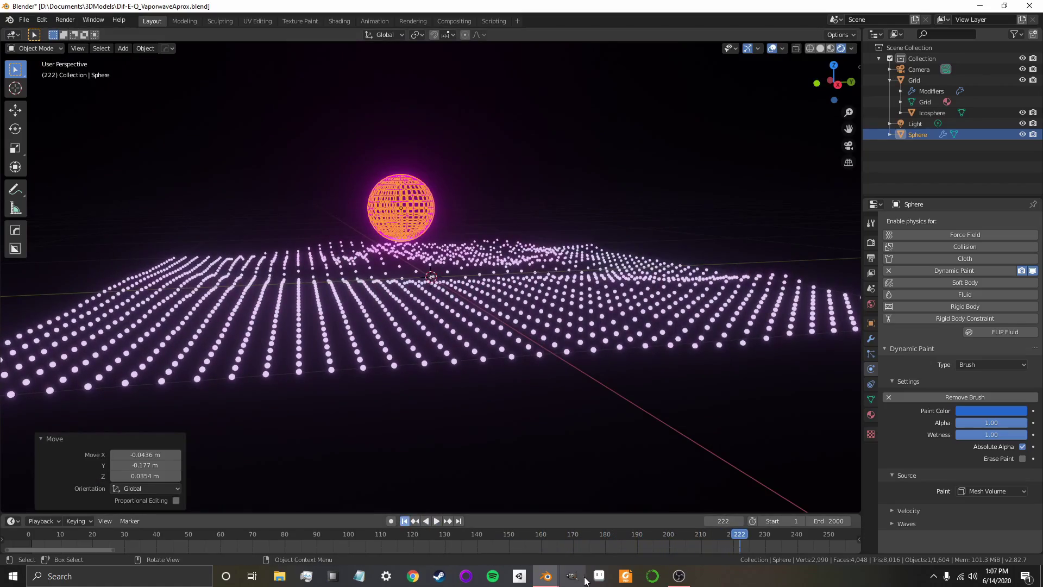
Step: Stop playback, switch to the fresh Blender window and delete the default cube
key("Escape")
mouse_move(546, 576)
left_click(582, 527)
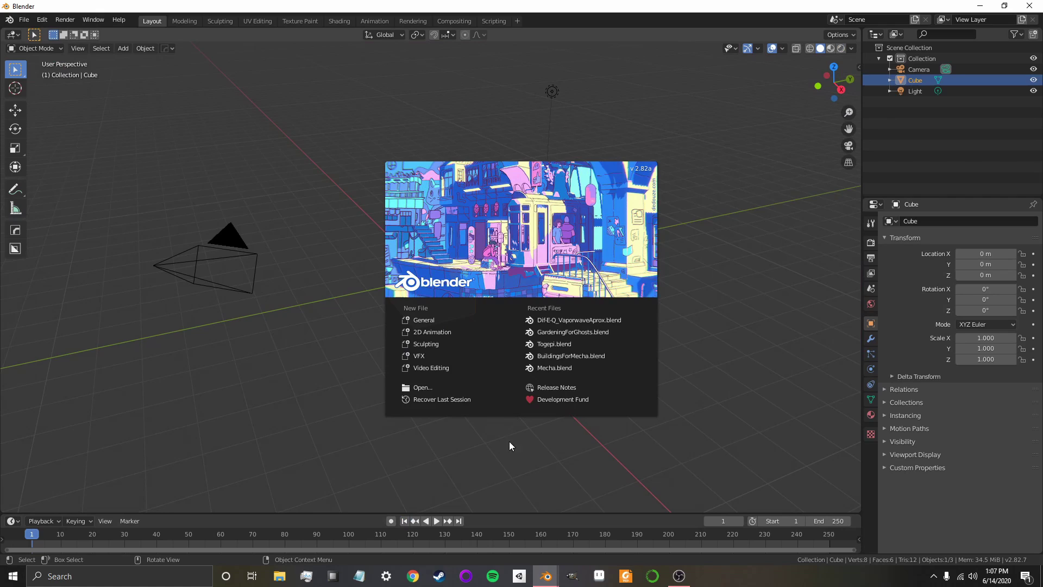
left_click(285, 405)
middle_click_drag(317, 391, 368, 396)
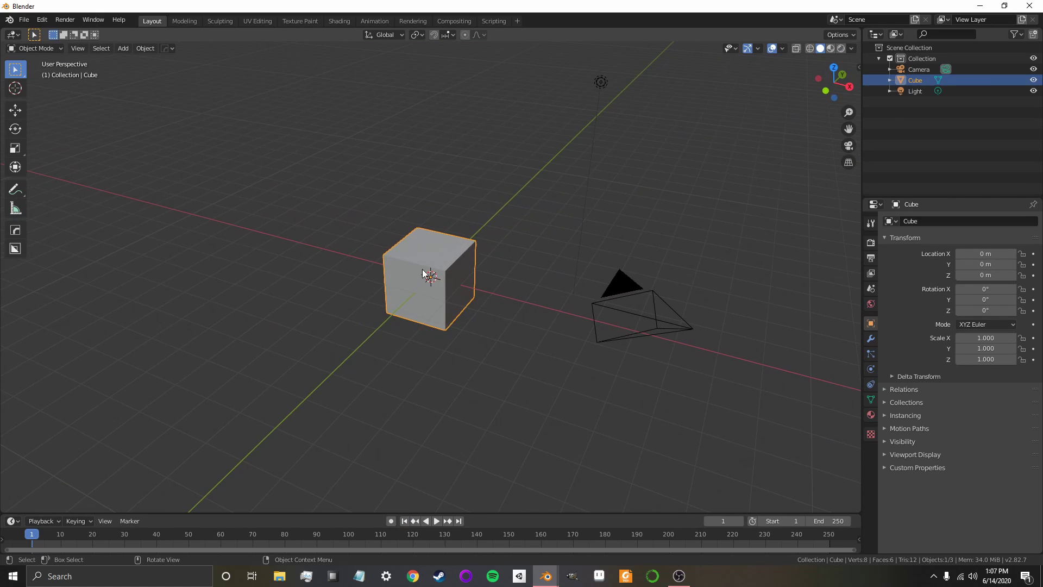
key("Delete")
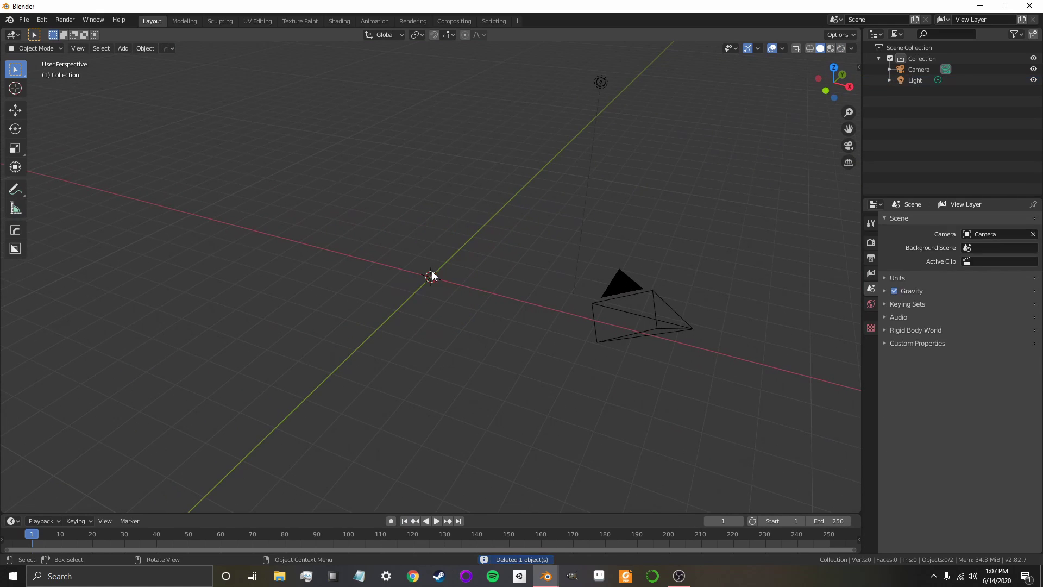
Step: Add a grid mesh and view it in wireframe from above
key("shift+a")
mouse_move(427, 273)
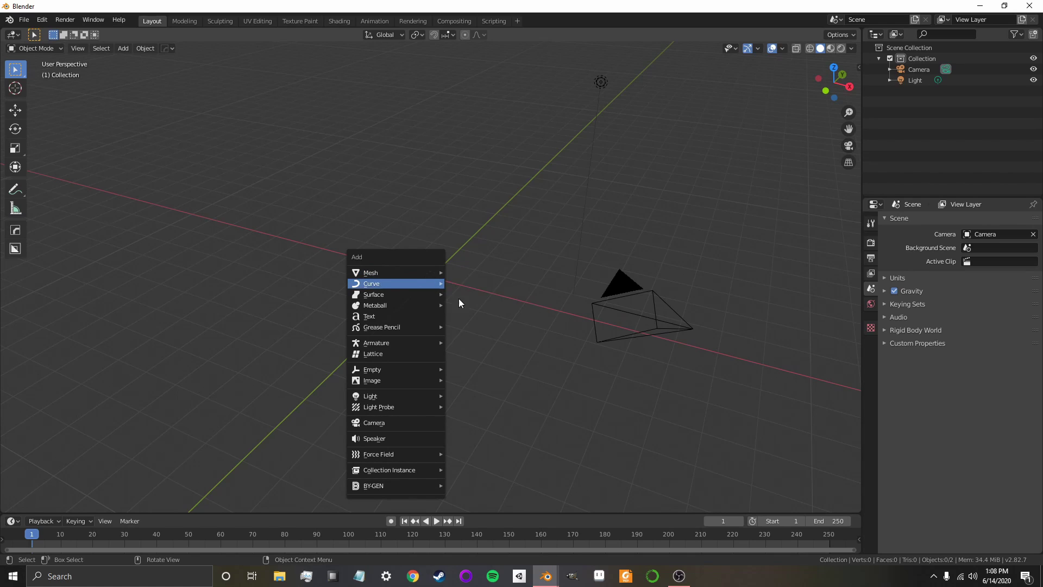
left_click(480, 363)
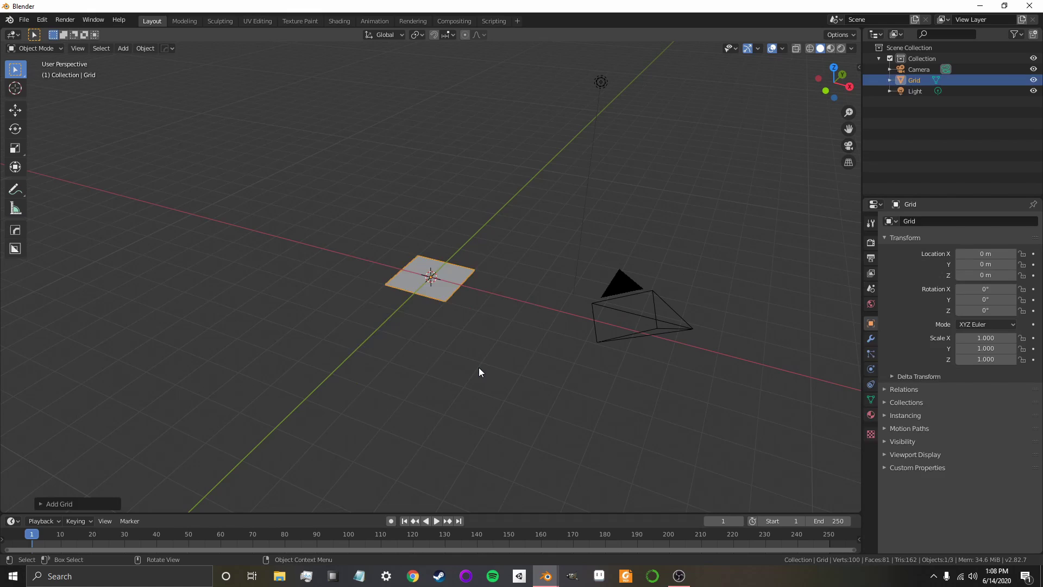
scroll(451, 354, "up", 6)
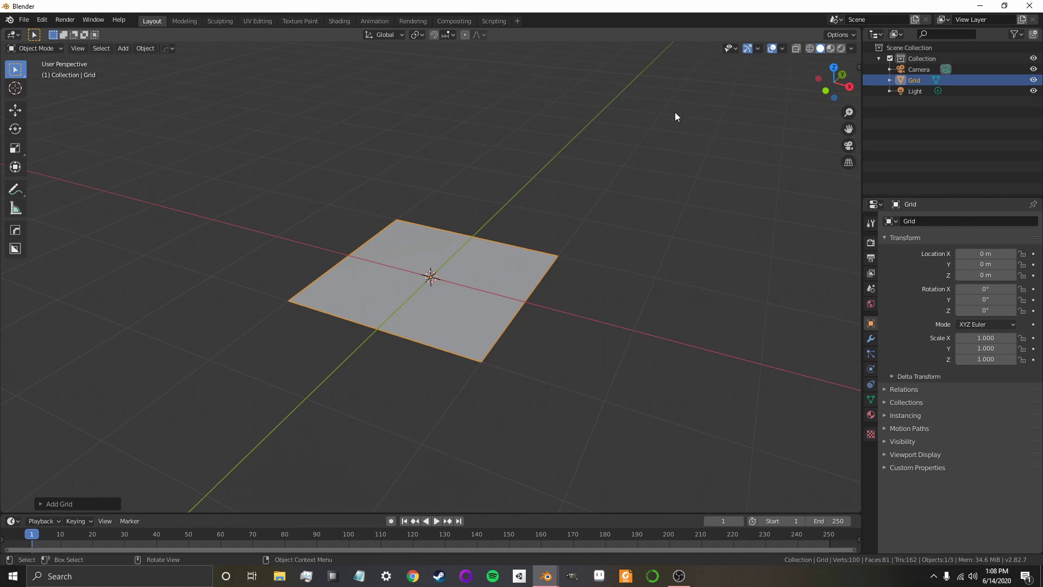
left_click(812, 47)
mouse_move(679, 179)
middle_mouse_down()
mouse_move(579, 273)
mouse_move(428, 346)
middle_mouse_up()
Step: Set the new grid's X and Y subdivisions to 50 each
left_click(41, 502)
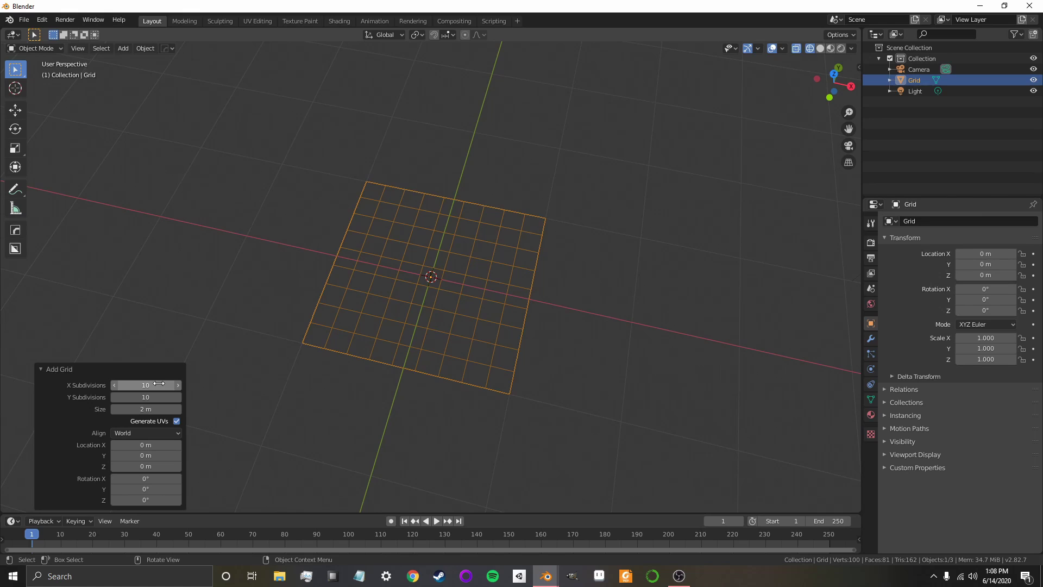
left_click_drag(139, 388, 148, 388)
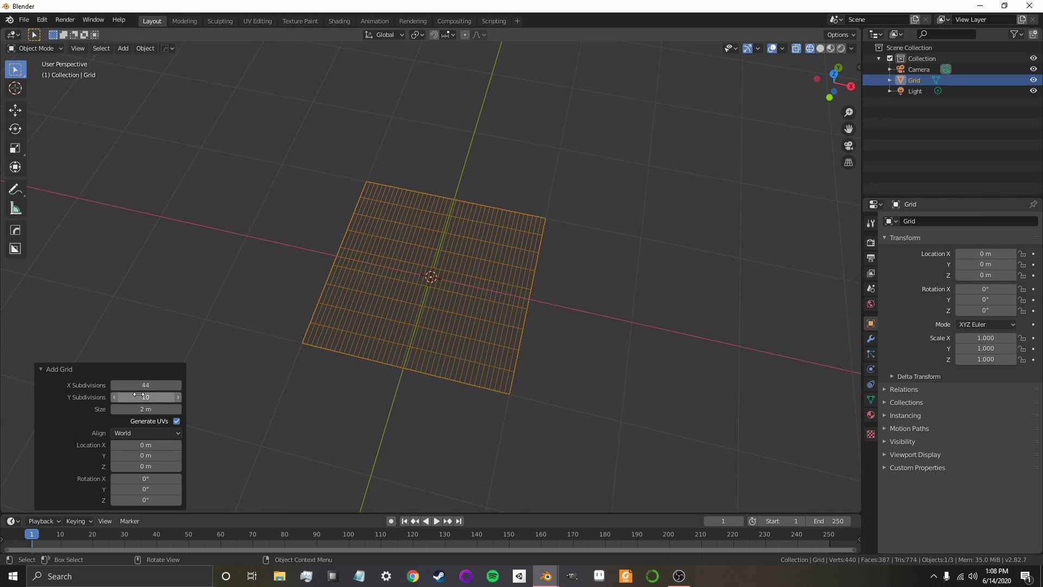
left_click(148, 388)
type("40")
key("Return")
left_click(150, 396)
type("50")
key("Return")
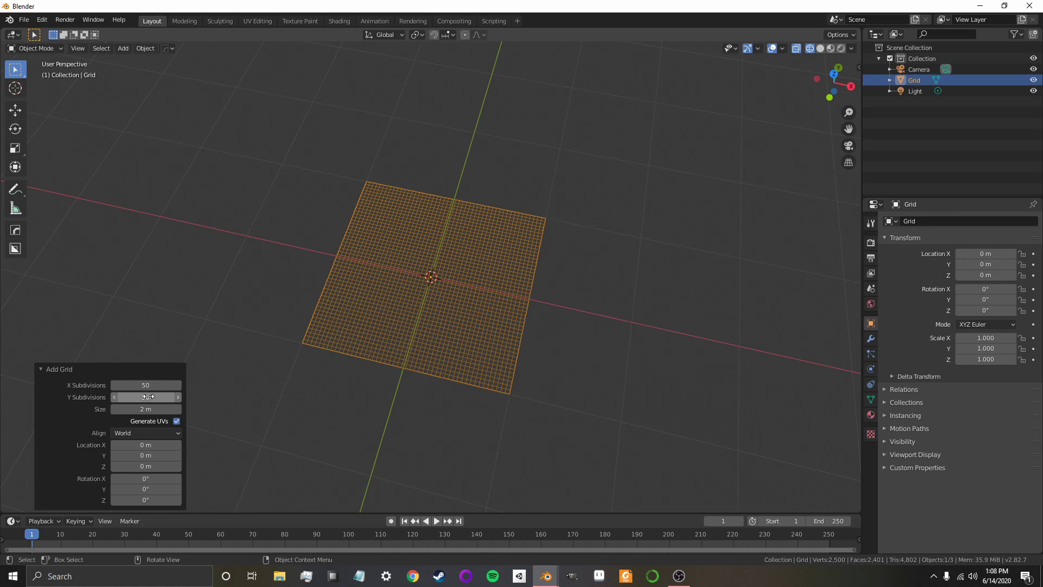
mouse_move(398, 341)
middle_mouse_down()
mouse_move(442, 384)
mouse_move(407, 340)
mouse_move(451, 312)
middle_mouse_up()
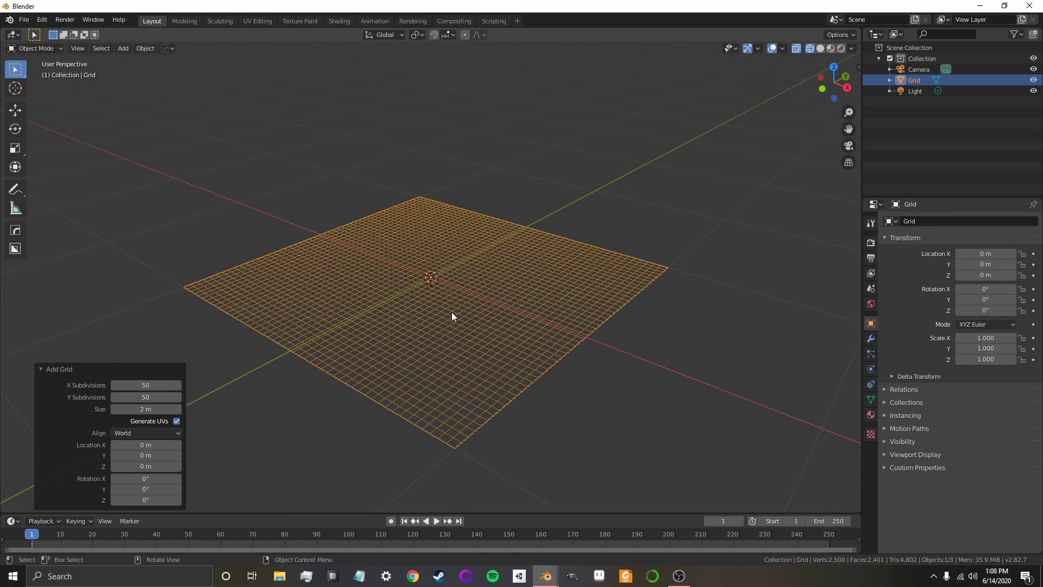
Step: Return to solid shading and add an ico sphere at the grid's centre
left_click(821, 48)
key("shift+a")
mouse_move(539, 283)
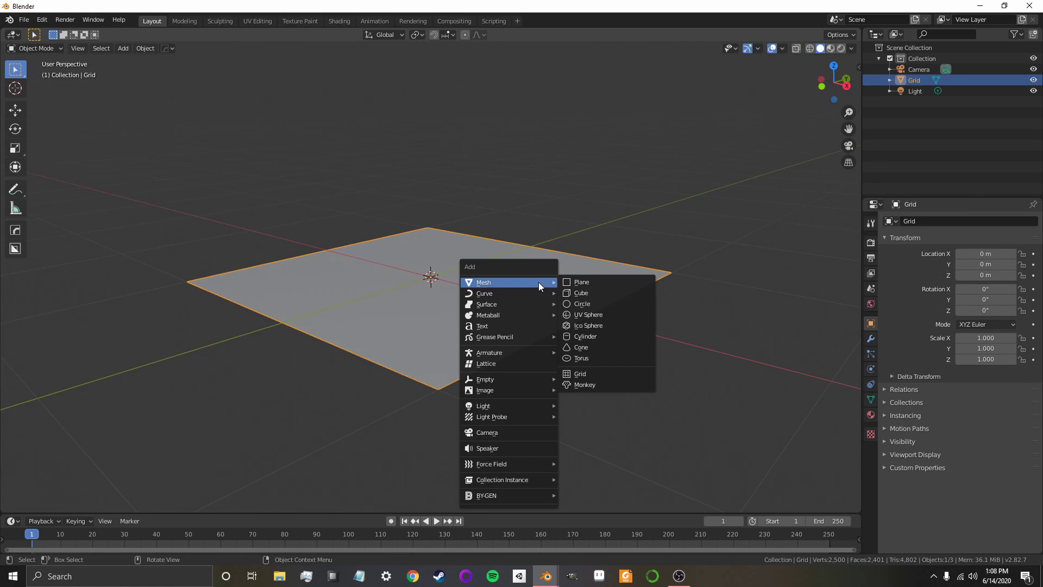
left_click(607, 326)
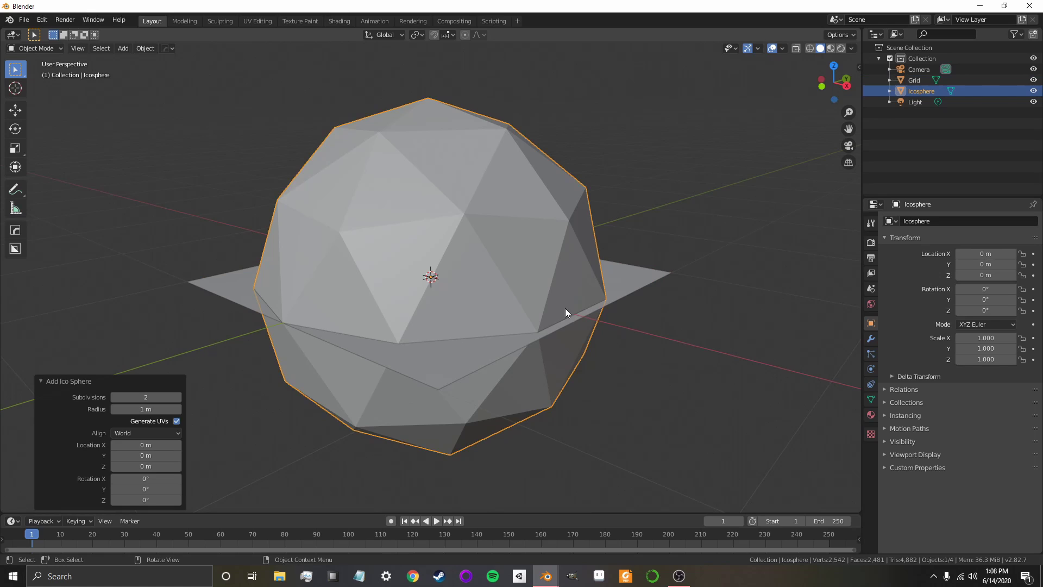
middle_click_drag(403, 325, 424, 358)
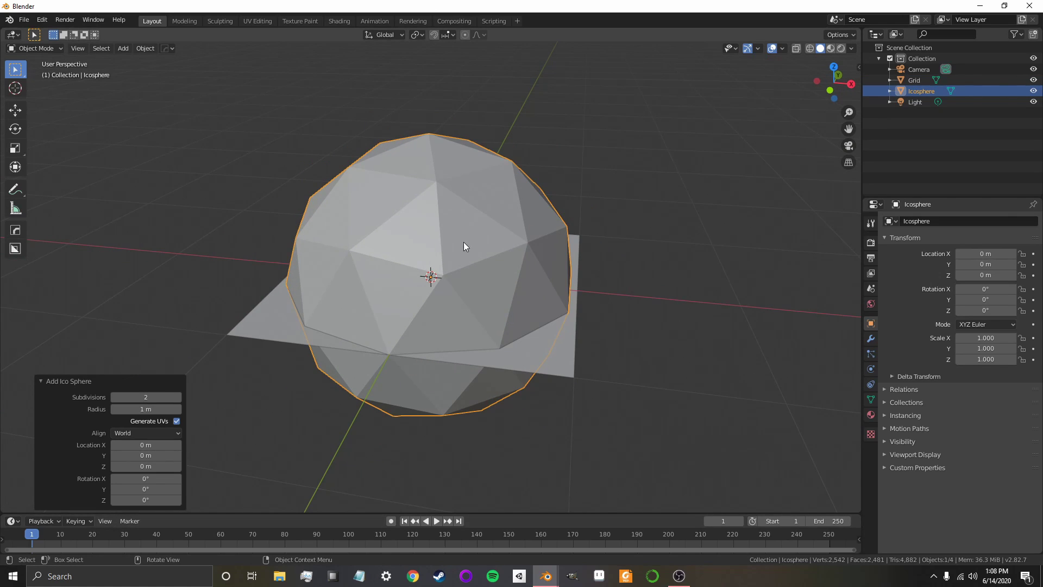
middle_click_drag(458, 266, 459, 280)
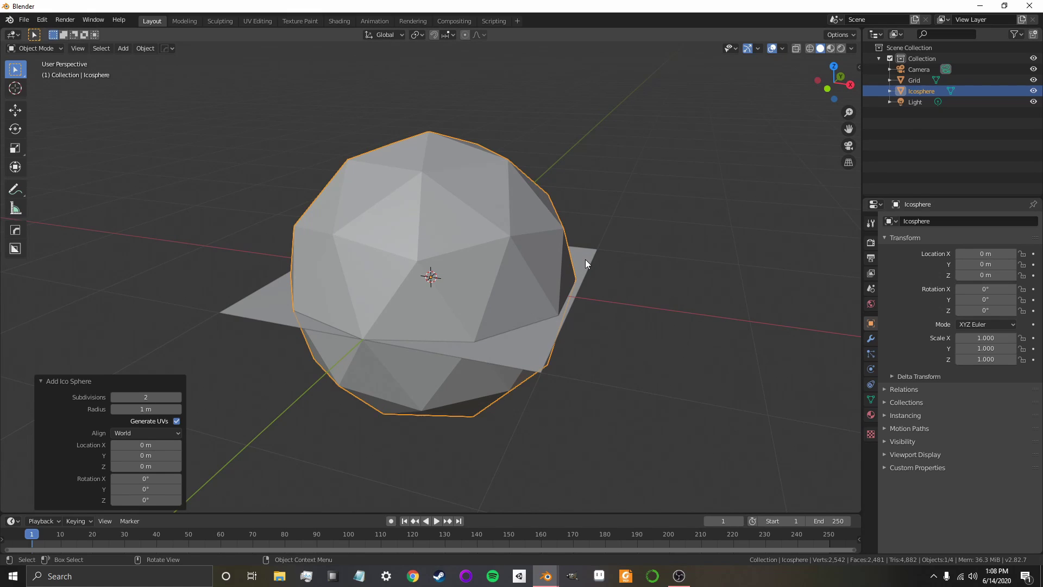
Step: Parent the icosphere to the Grid with Ctrl+P > Object and expand Grid in the outliner
left_click(521, 226)
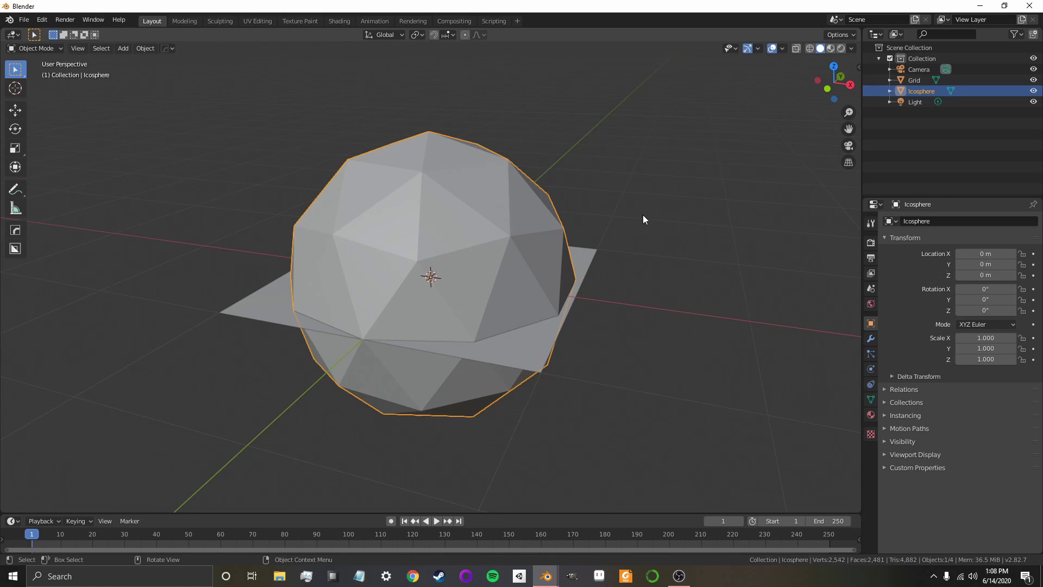
left_click(587, 259, "shift")
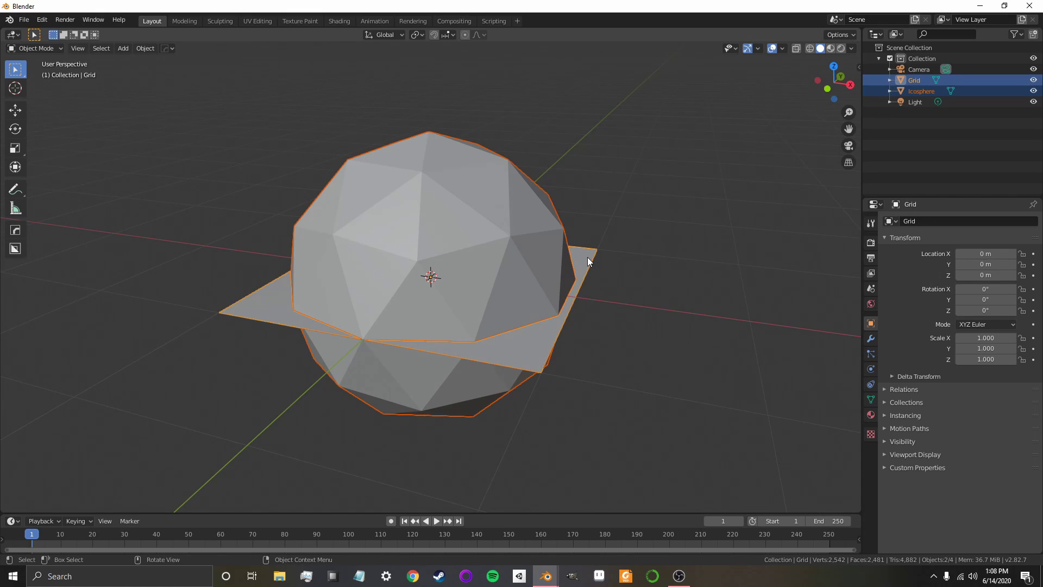
right_click(590, 251)
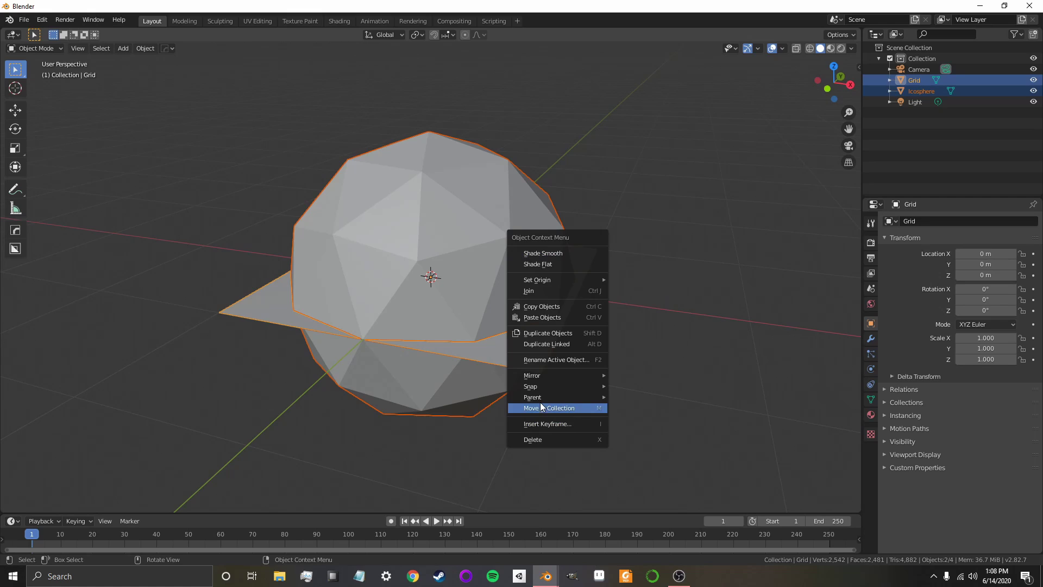
mouse_move(543, 399)
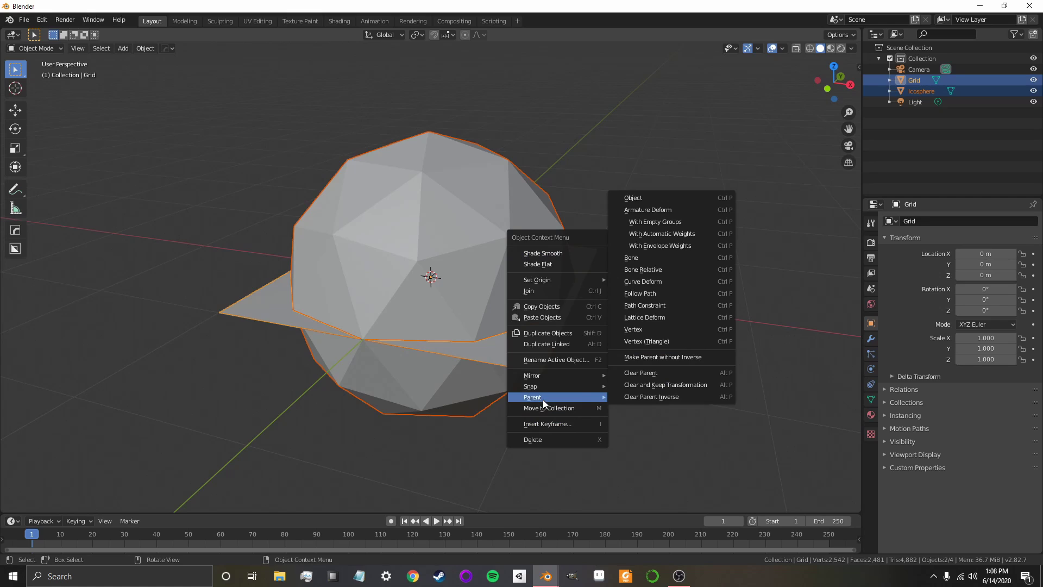
left_click(650, 195)
key("ctrl+p")
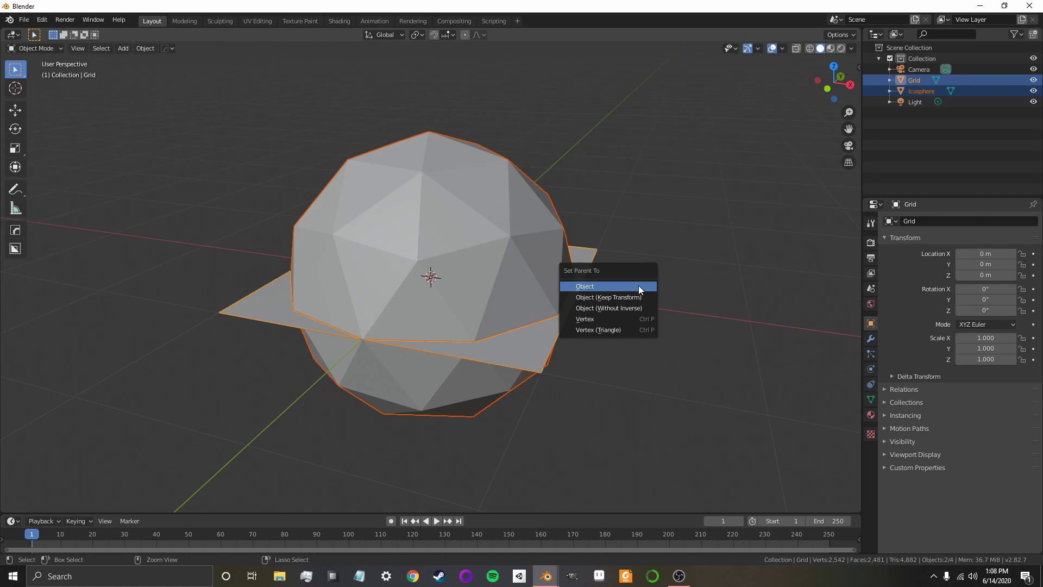
left_click(606, 285)
left_click(889, 79)
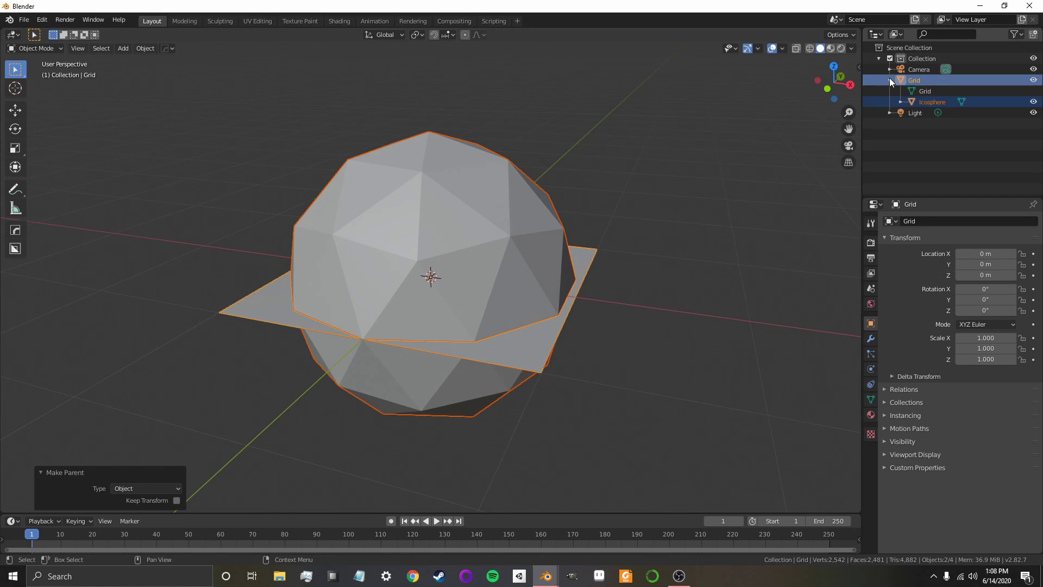
Step: Set the Grid to instance the icosphere on every one of its vertices
left_click(930, 82)
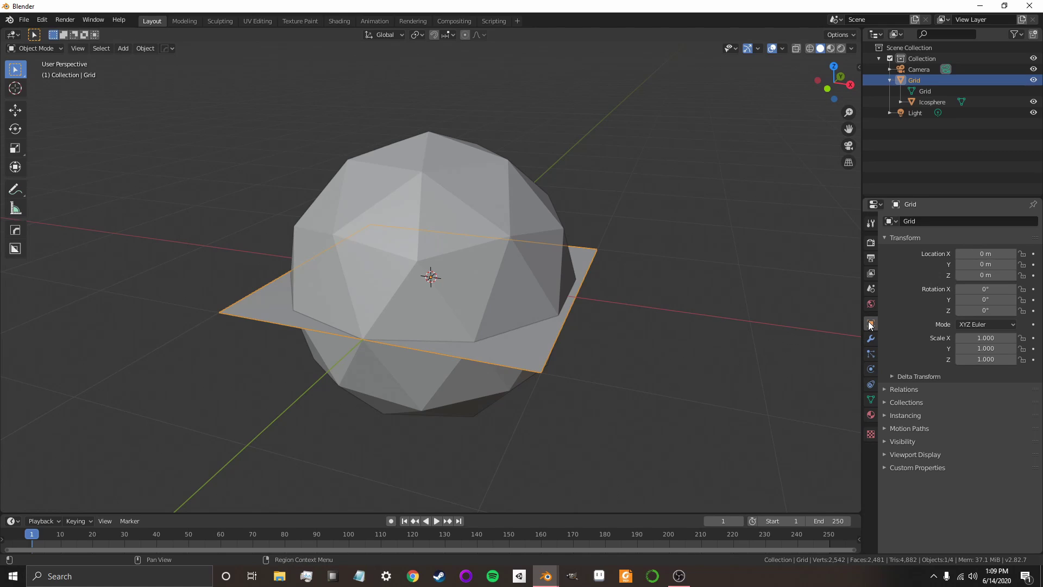
left_click(884, 415)
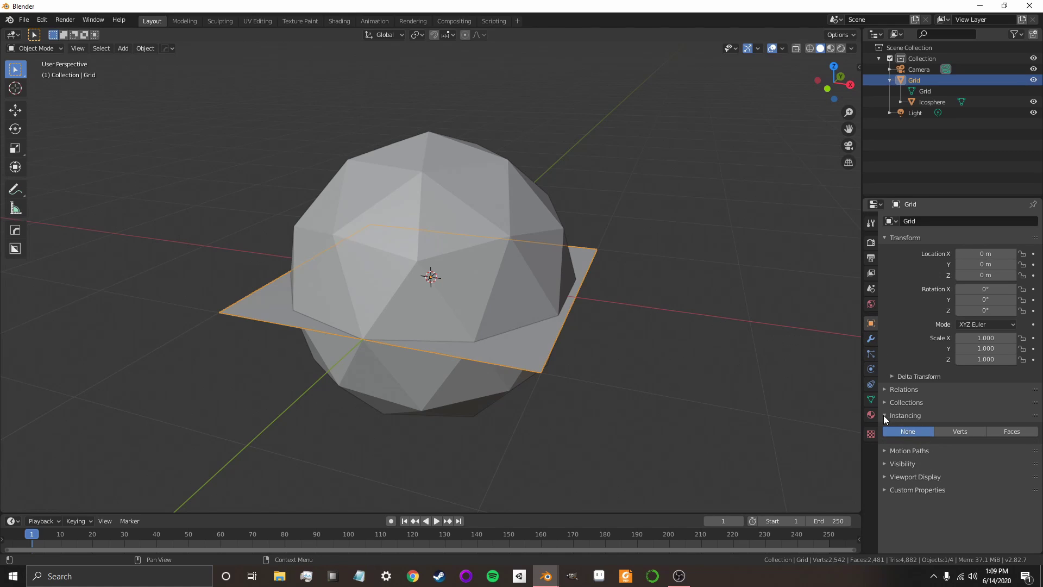
left_click(959, 431)
scroll(494, 279, "down", 2)
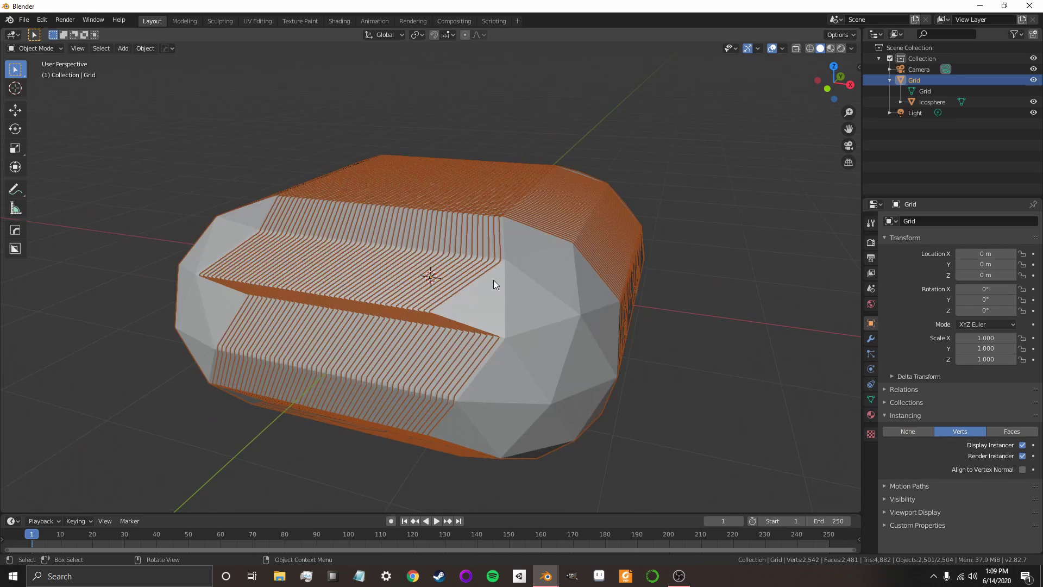
middle_click_drag(493, 279, 485, 307)
Step: Scale the icosphere down in two passes so tiny dots cover the grid
left_click(930, 101)
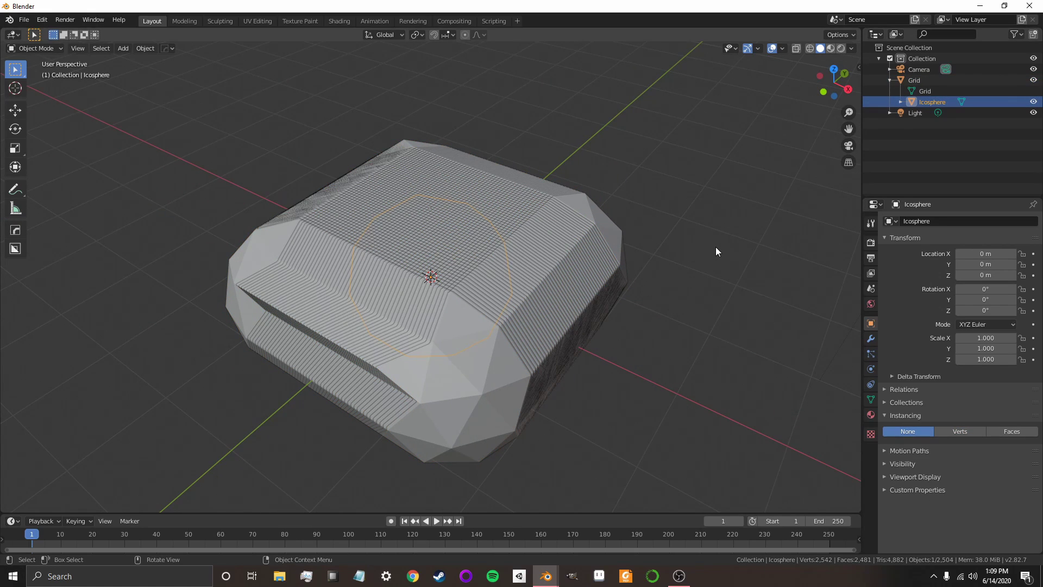
key("s")
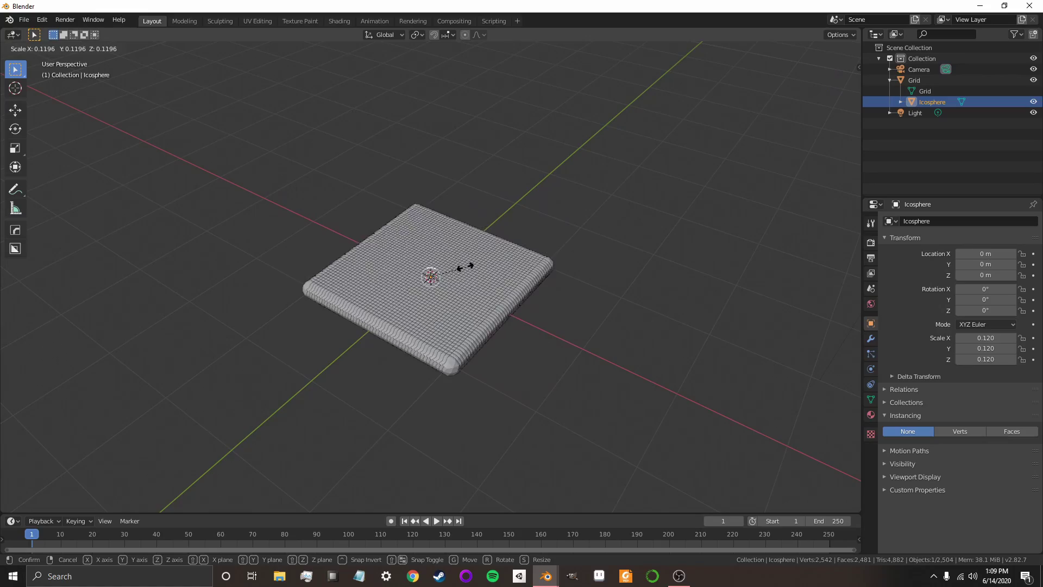
left_click(441, 274)
key("s")
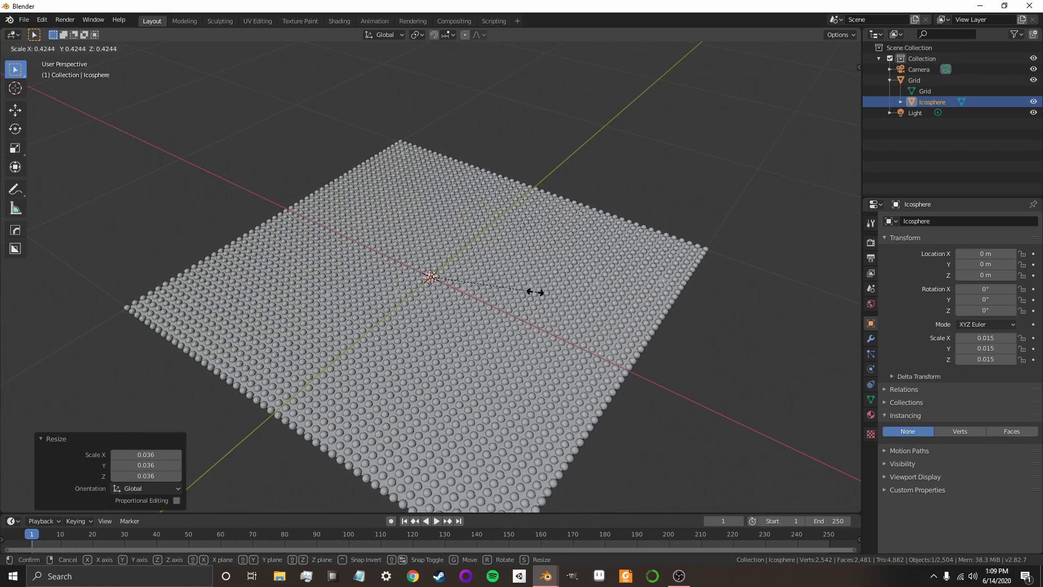
left_click(487, 287)
mouse_move(487, 288)
middle_mouse_down()
mouse_move(465, 284)
mouse_move(481, 279)
middle_mouse_up()
scroll(488, 289, "up", 3)
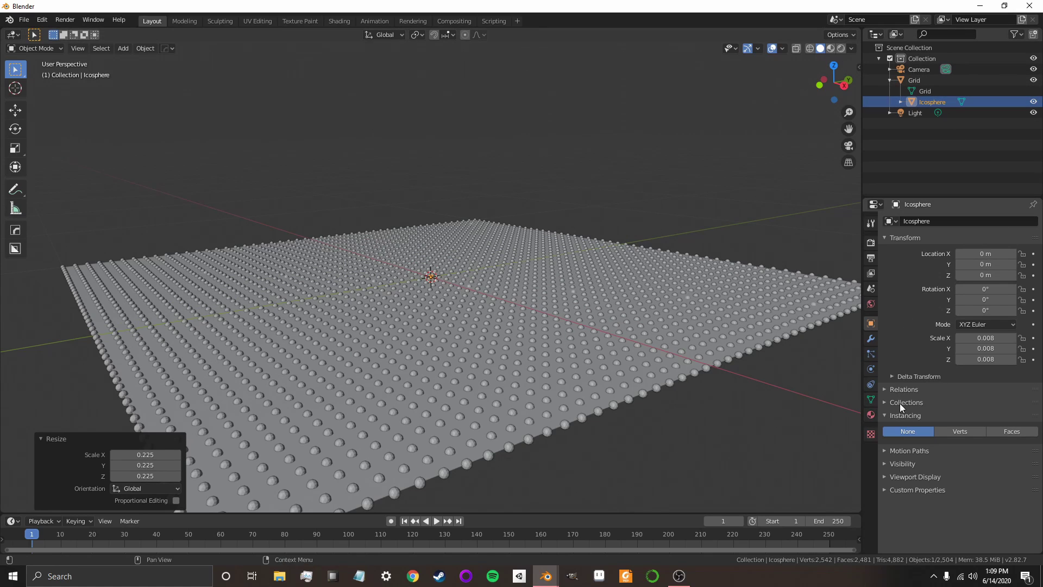
Step: Switch to Rendered shading and set the world background colour to black
left_click(841, 49)
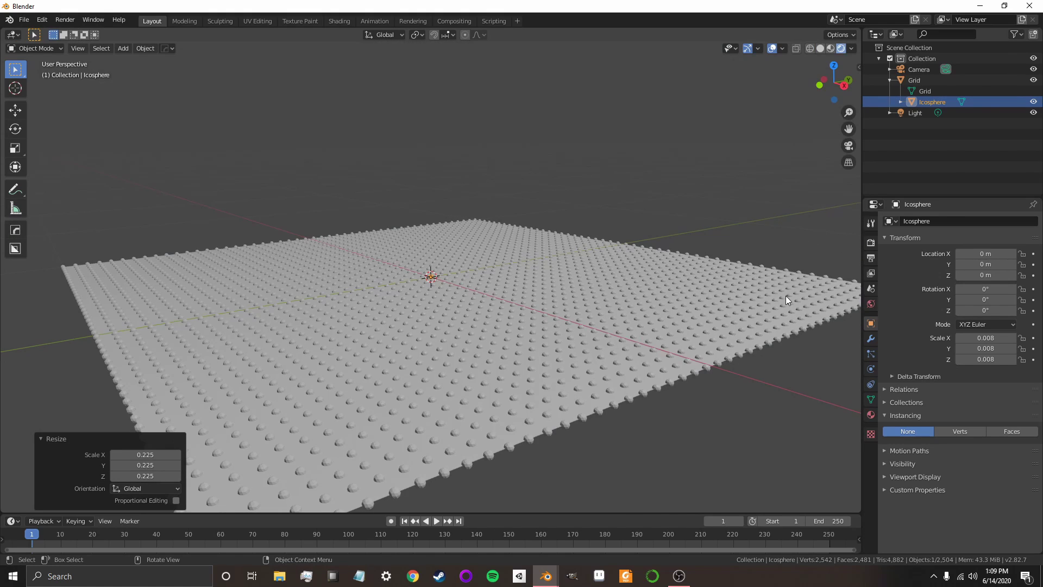
left_click(871, 304)
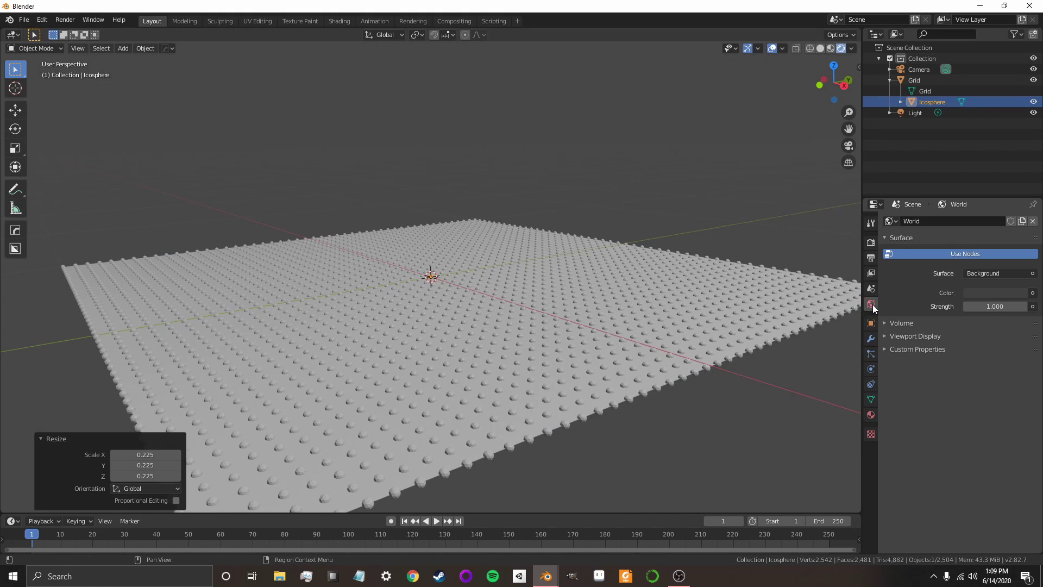
left_click(971, 293)
left_click_drag(1019, 209, 1019, 218)
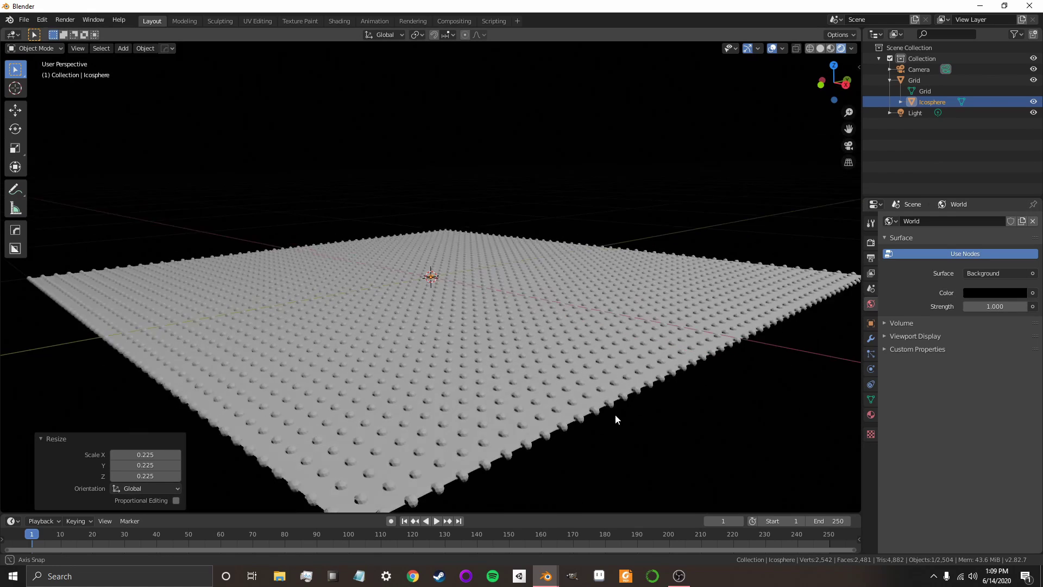
middle_click_drag(615, 414, 614, 408)
Step: Give the icosphere a new Emission material with strength 5
left_click(871, 414)
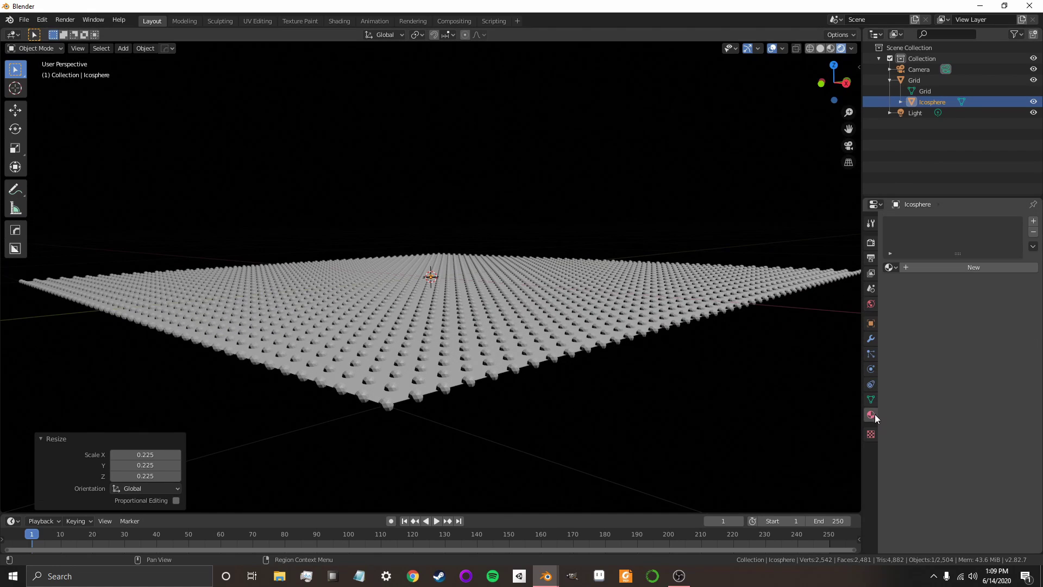
left_click(915, 267)
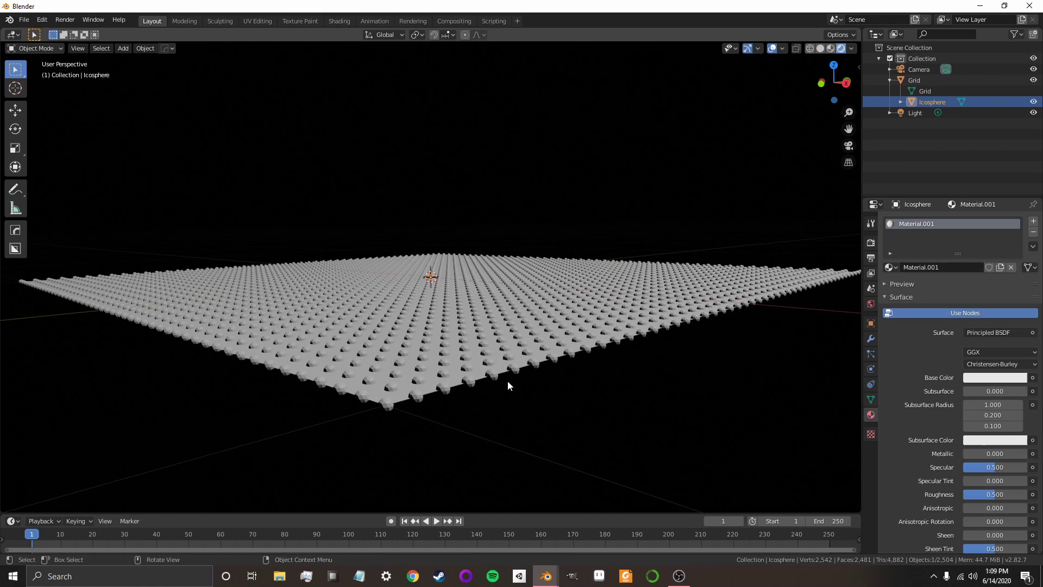
left_click(987, 333)
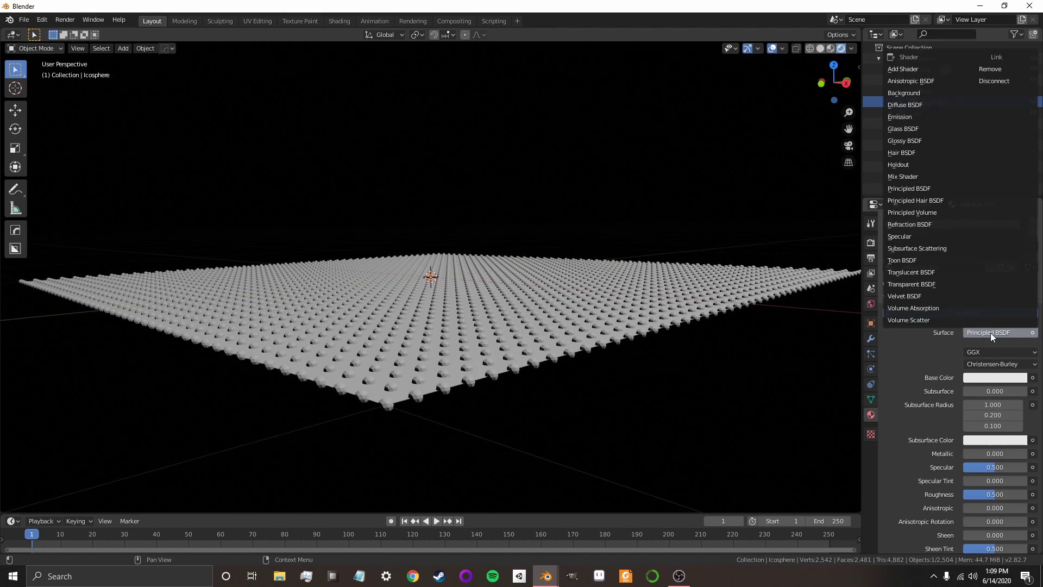
left_click(906, 118)
left_click(998, 366)
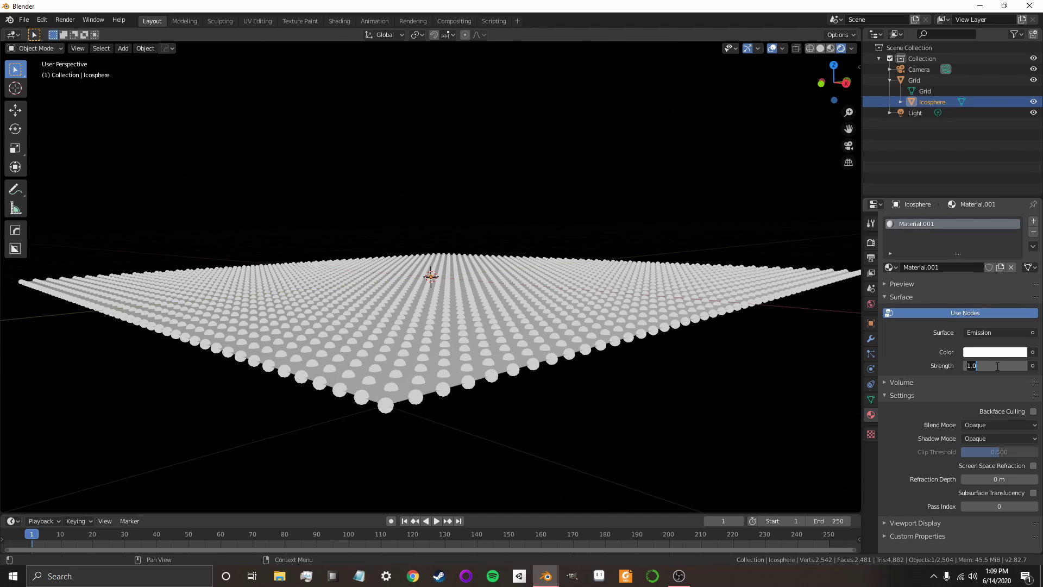
type("5")
key("Return")
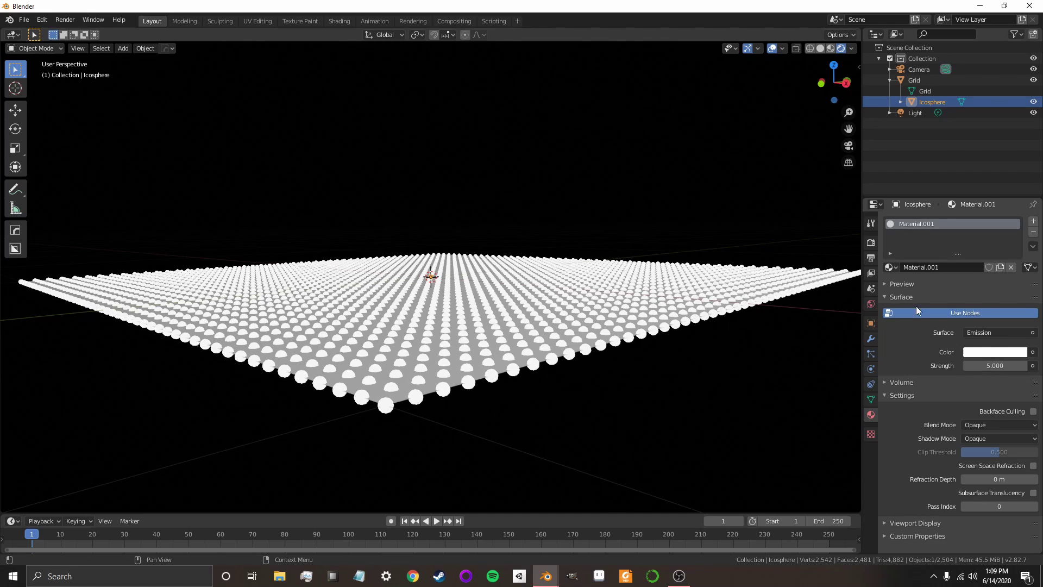
Step: Turn on Bloom in the render settings, then return to the emission strength field
left_click(872, 242)
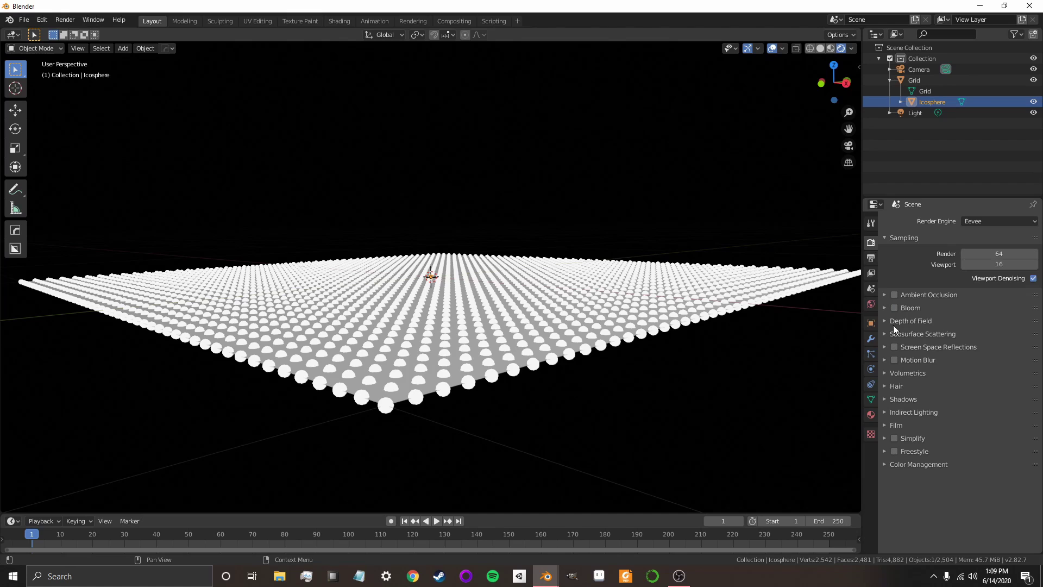
left_click(894, 307)
middle_click_drag(711, 325, 748, 354)
left_click(871, 415)
left_click(986, 365)
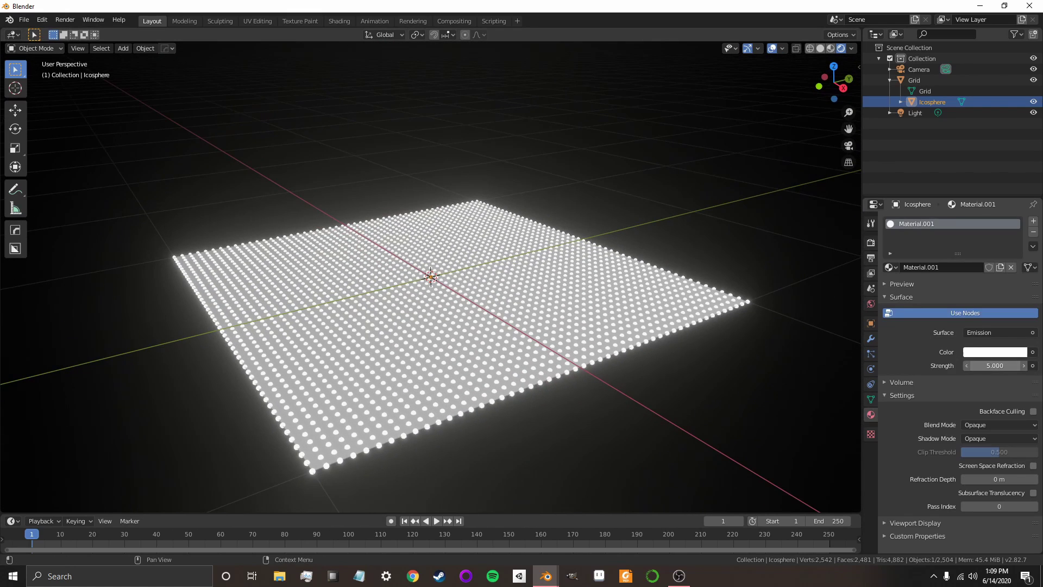
Step: Lower the icosphere material's emission strength to 2
type("2")
key("Return")
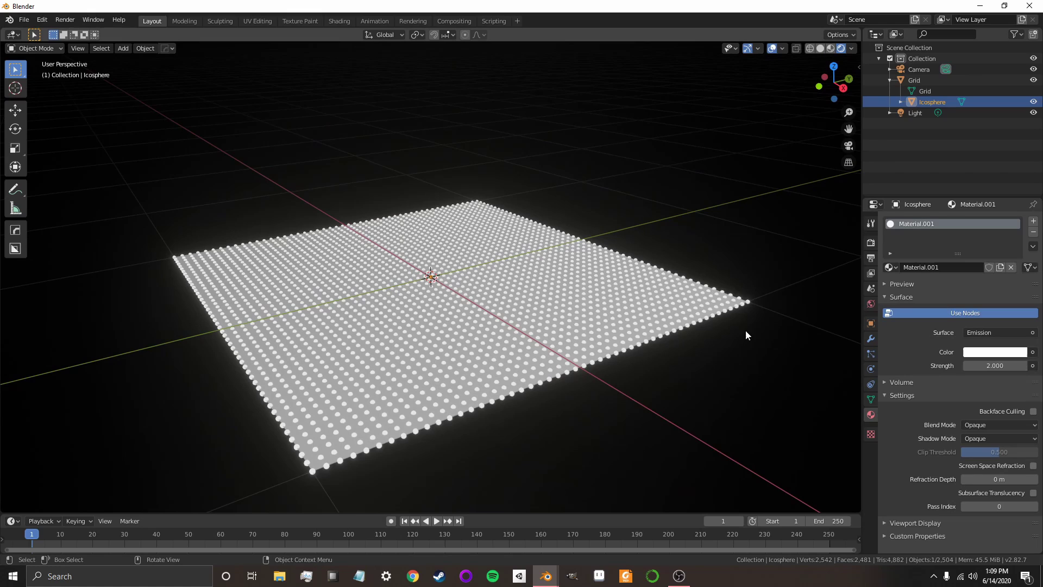
middle_click_drag(700, 364, 663, 364)
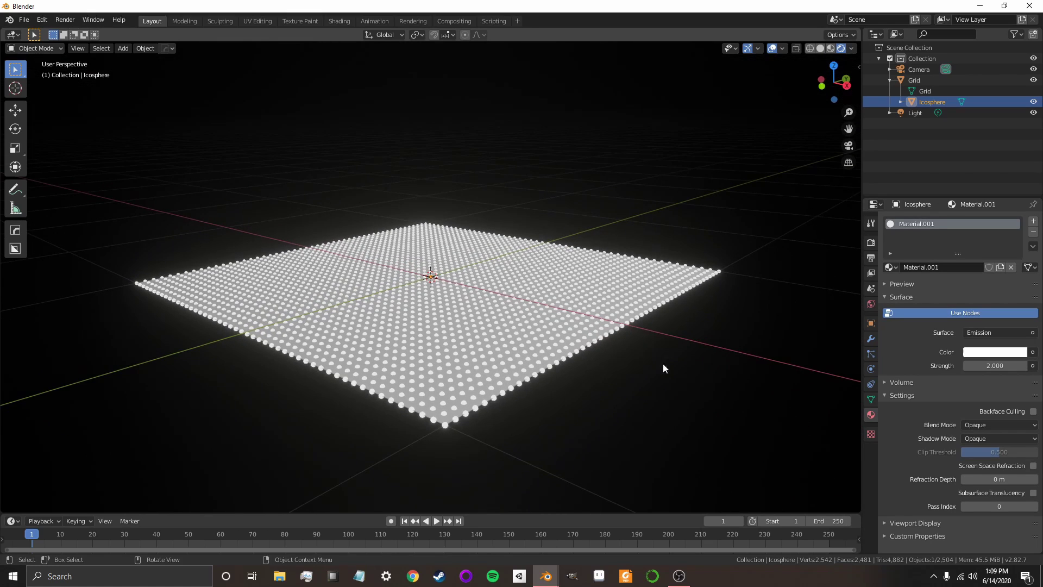
Step: On the Grid, add a Dynamic Paint canvas and set its surface type to Waves
left_click(944, 81)
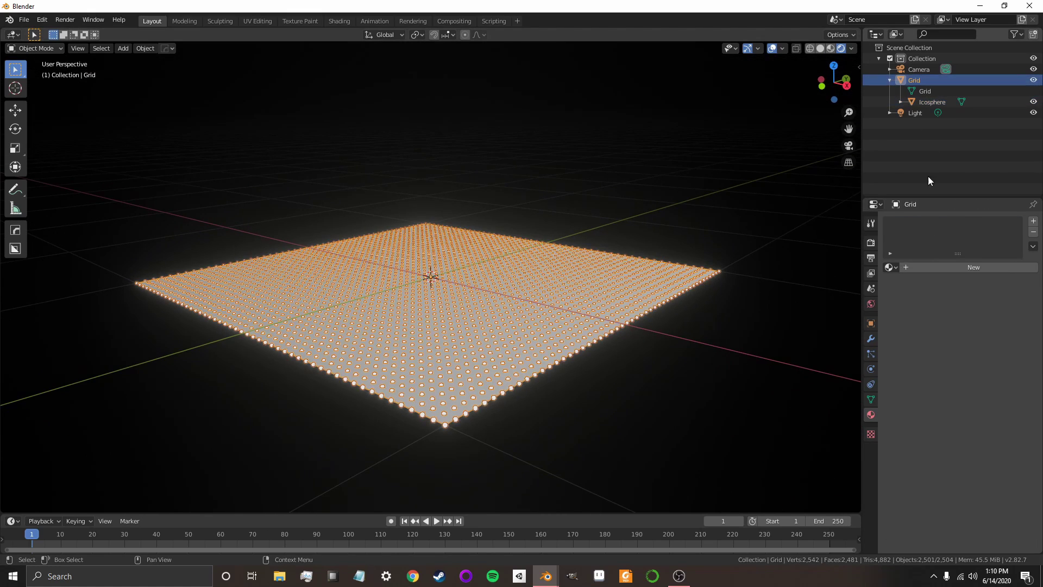
left_click(870, 370)
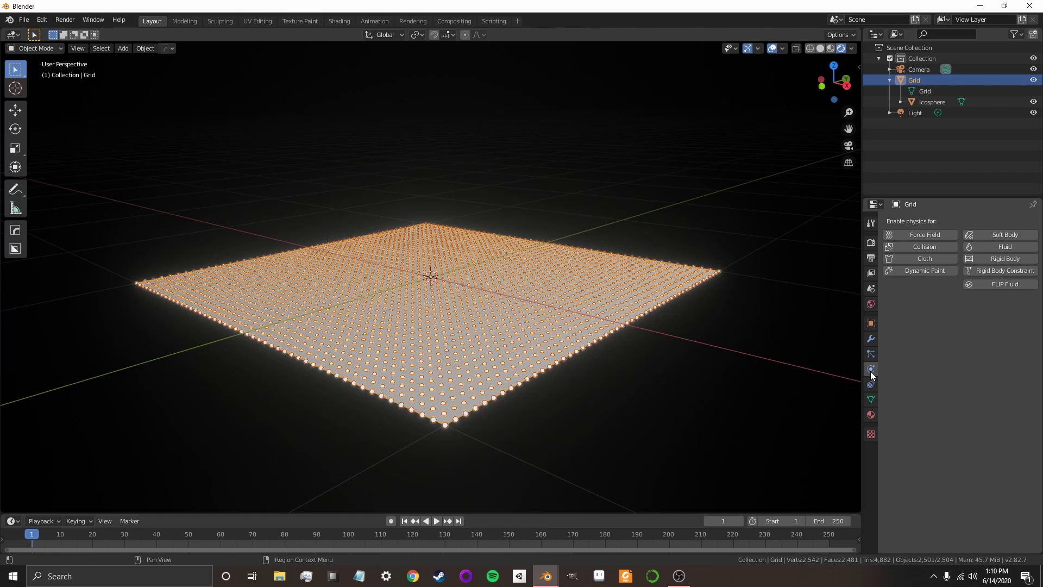
left_click(922, 272)
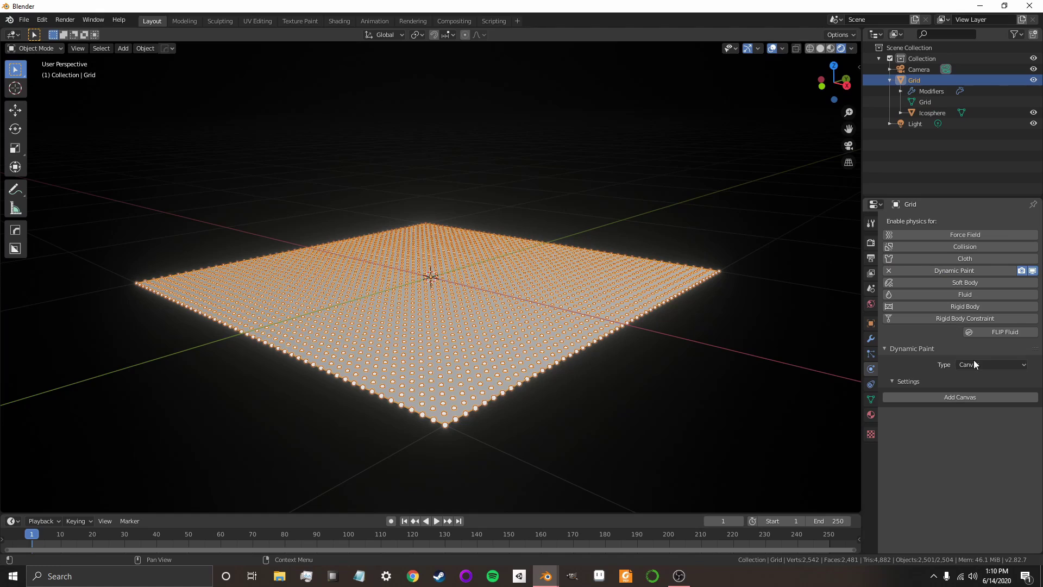
left_click(943, 398)
scroll(923, 432, "down", 4)
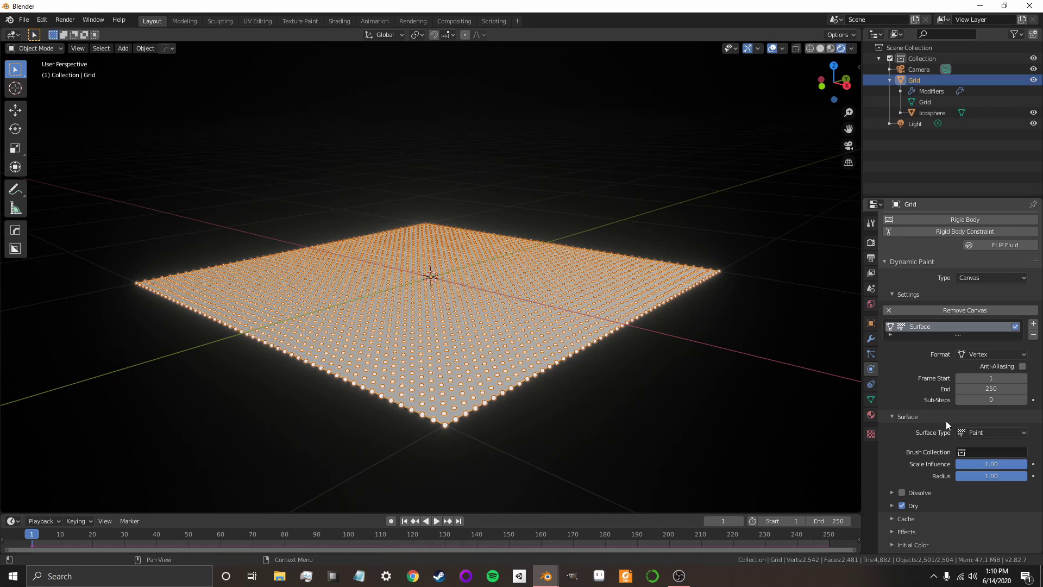
left_click(978, 431)
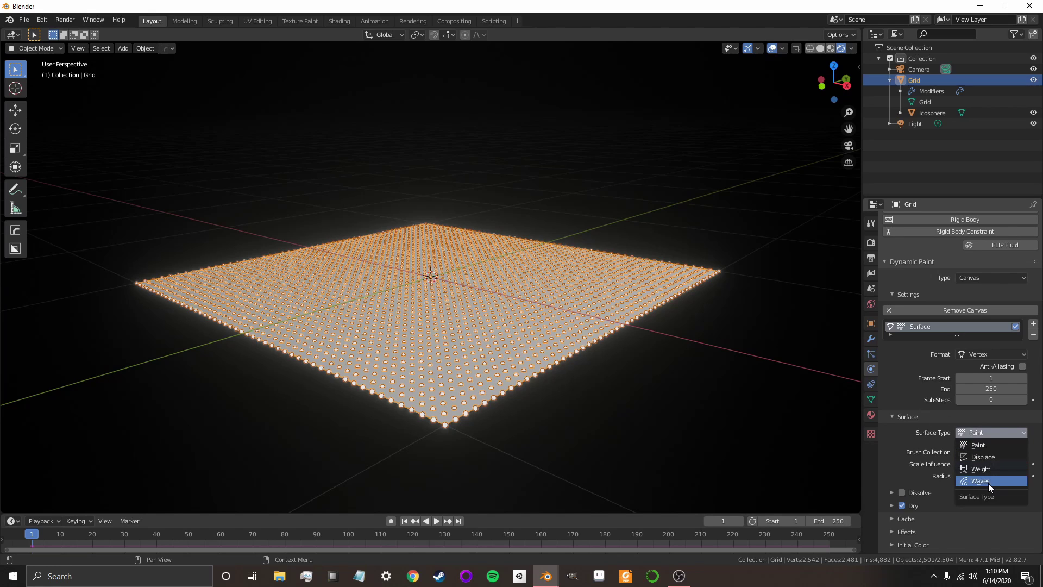
left_click(989, 482)
middle_click_drag(514, 209, 620, 357)
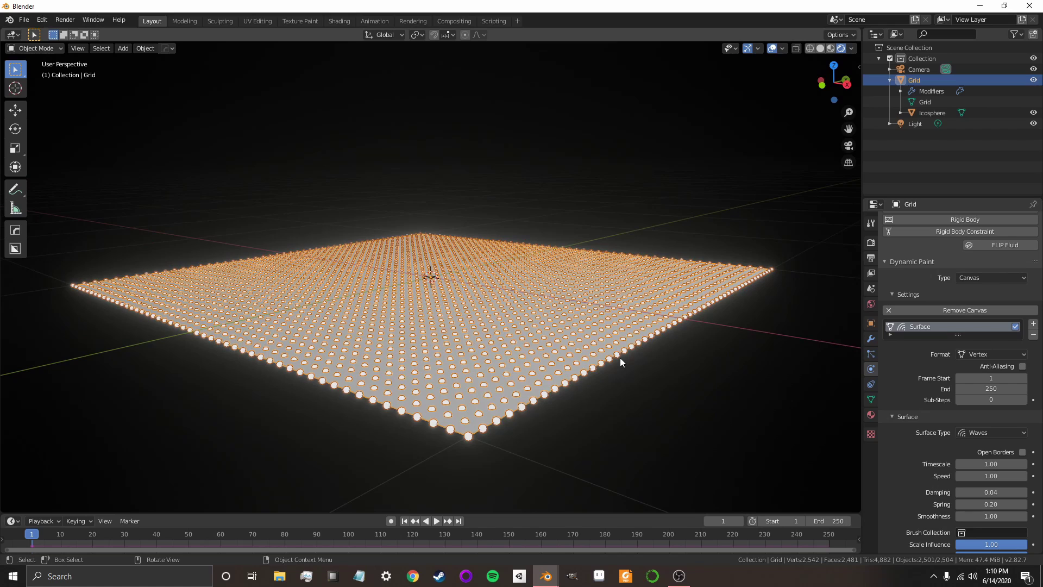
Step: Add a second ico sphere and scale it down to 0.174
key("shift+a")
mouse_move(554, 240)
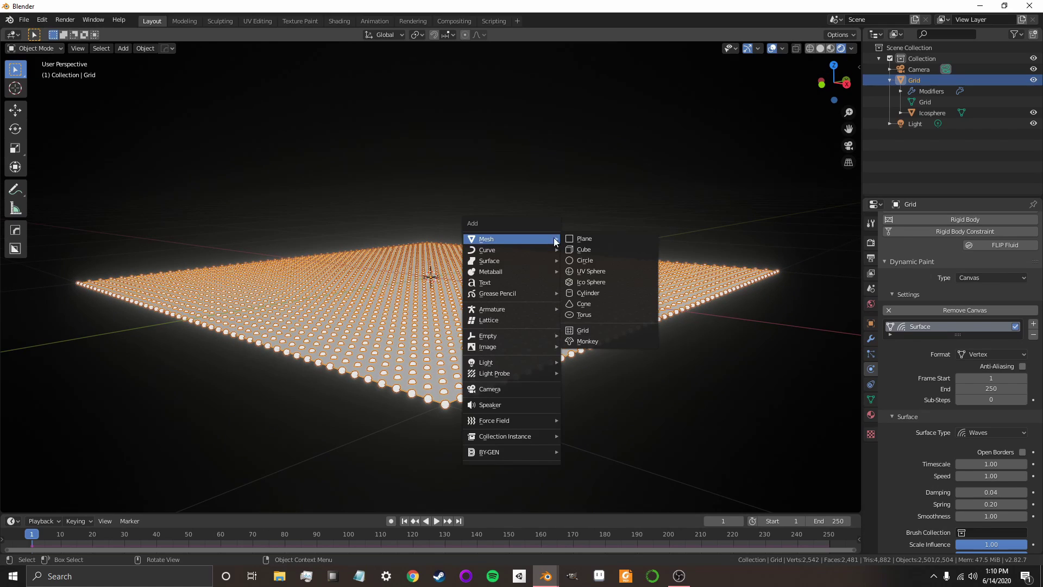
left_click(610, 281)
key("s")
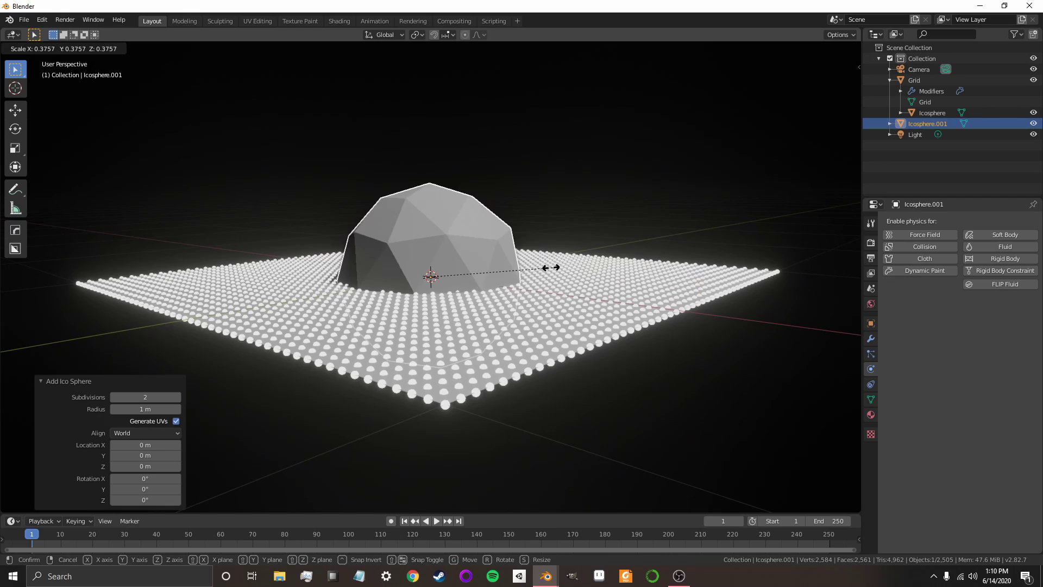
left_click(487, 279)
middle_click_drag(507, 366, 660, 269)
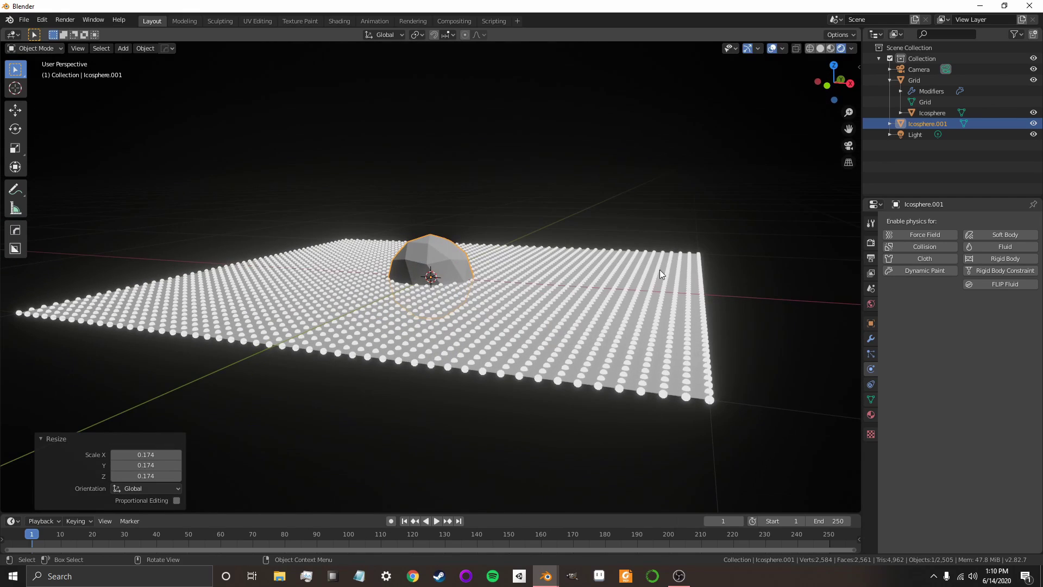
Step: Enable Dynamic Paint on the new sphere with type Brush and add the brush
left_click(929, 269)
left_click(972, 364)
left_click(979, 385)
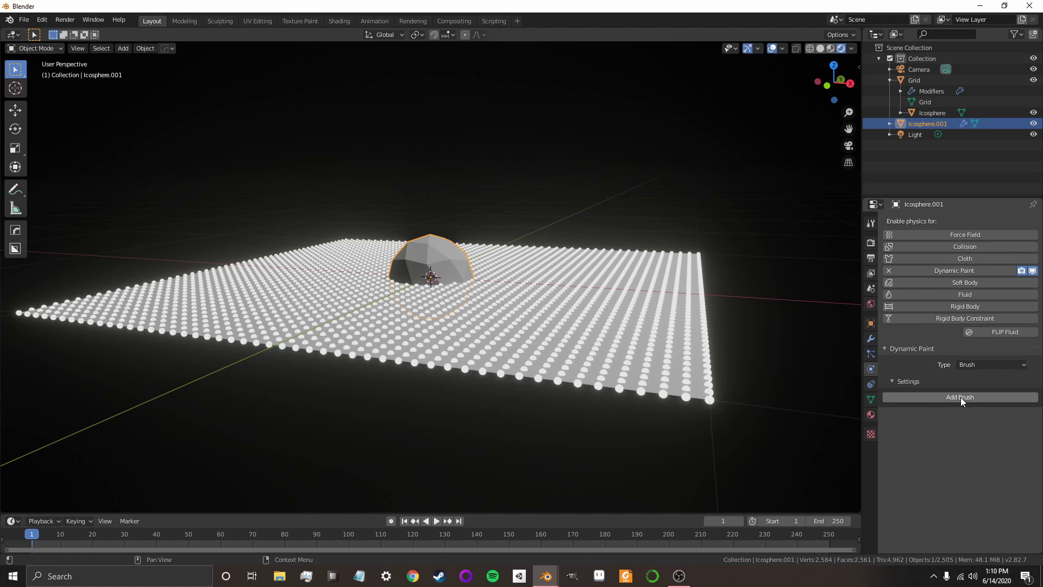
left_click(960, 396)
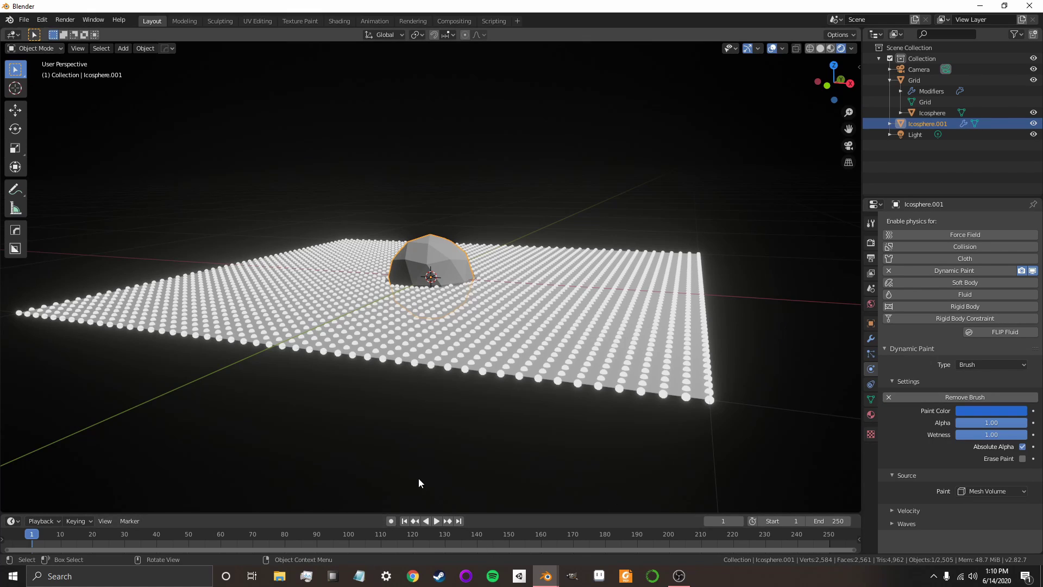
middle_click_drag(418, 478, 422, 503)
Step: During playback move the brush sphere above the grid, then stop and rewind to frame 1
left_click(436, 521)
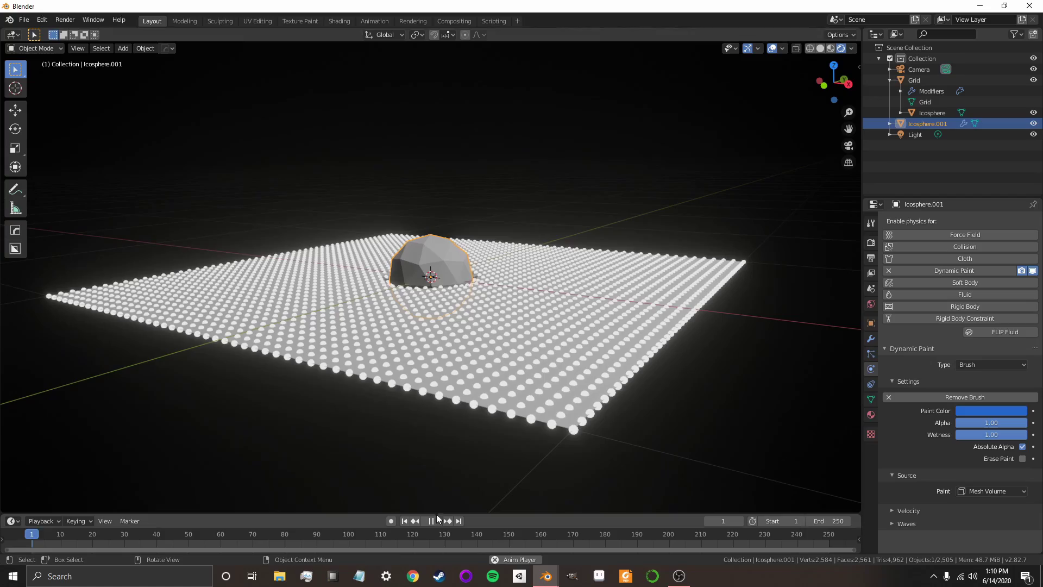
key("g")
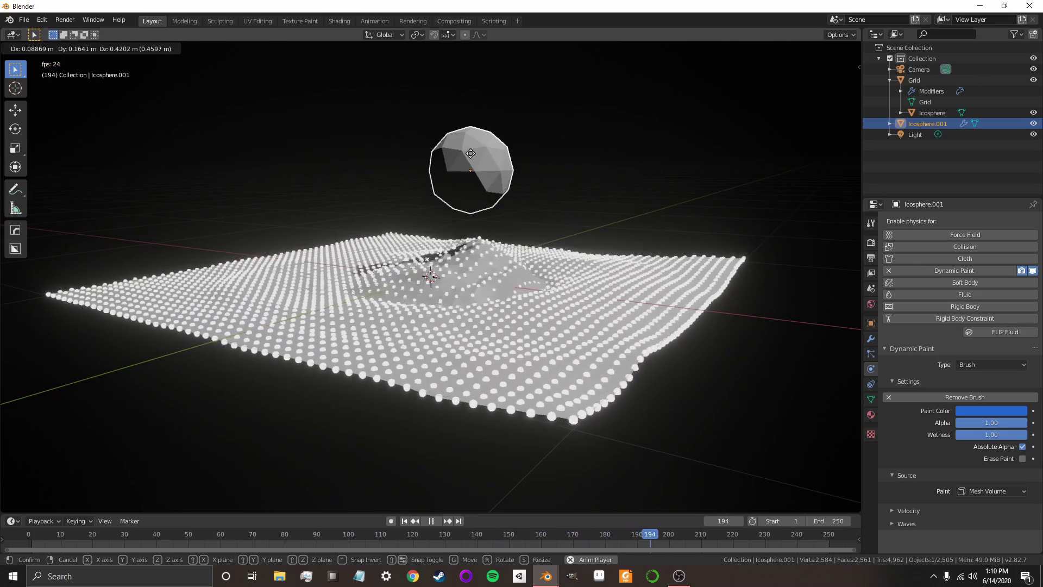
left_click(483, 138)
left_click(431, 520)
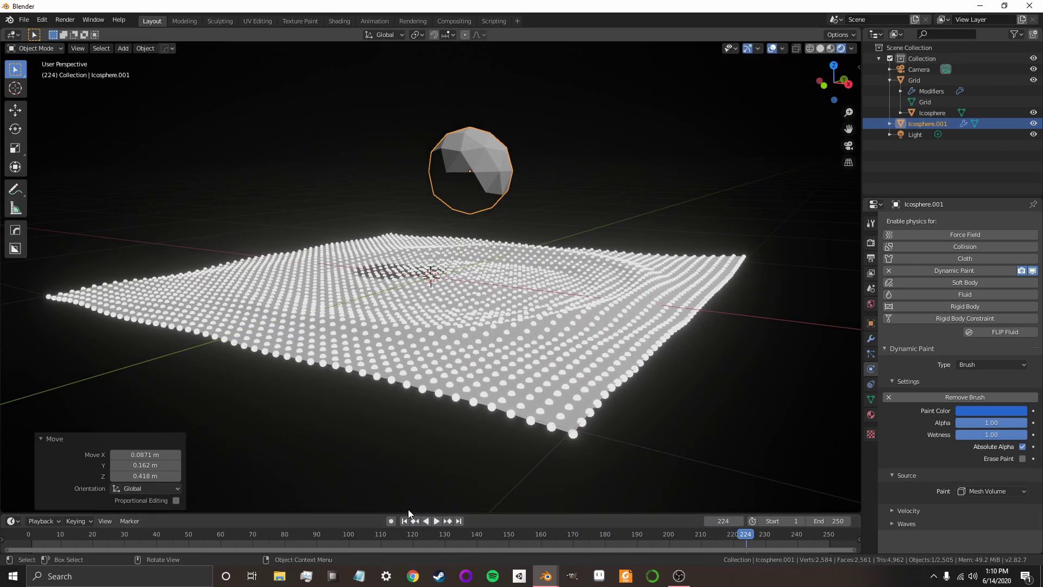
left_click(406, 522)
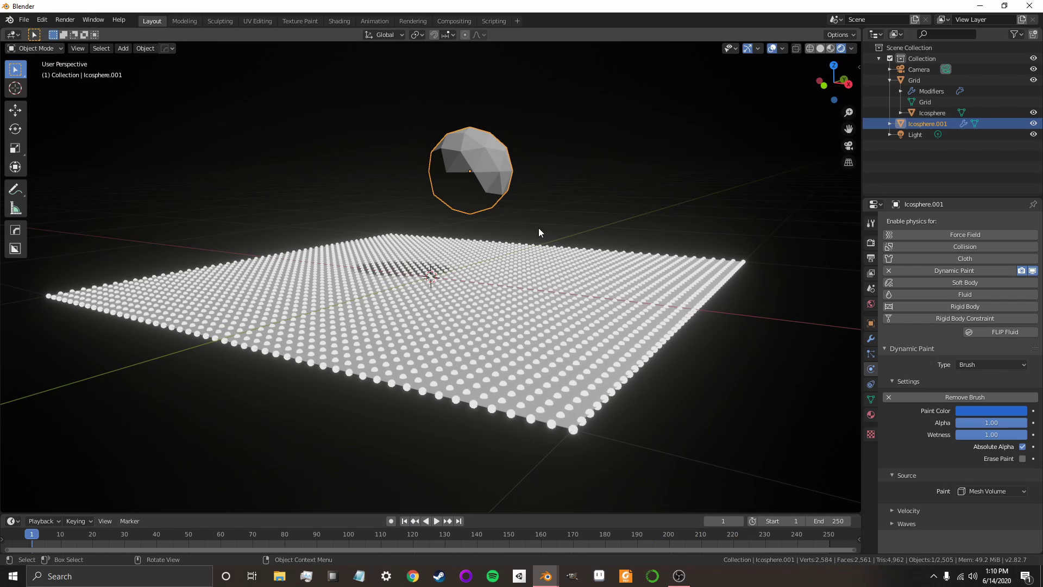
middle_click_drag(533, 276, 510, 290)
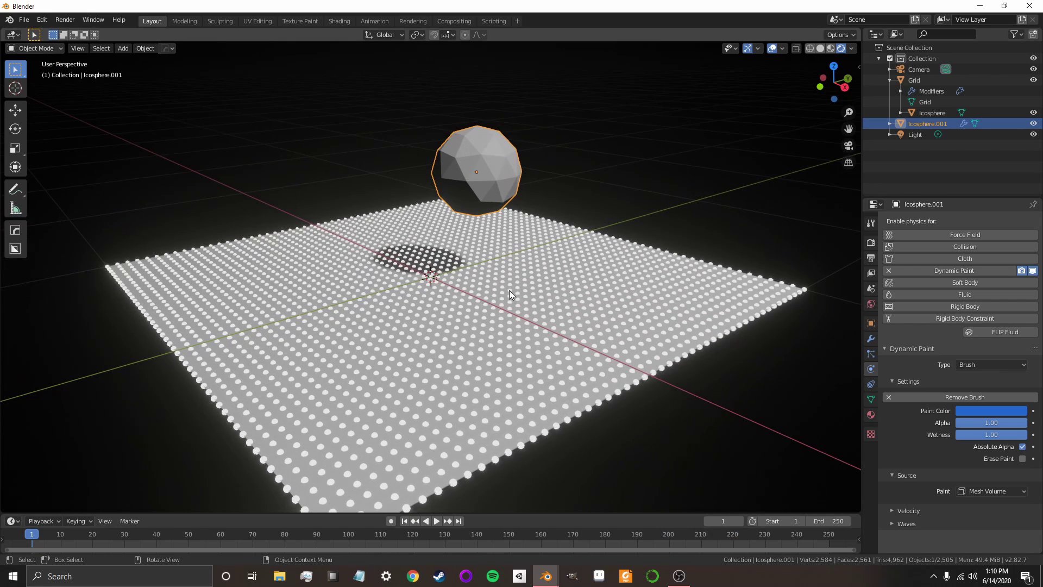
Step: Hide the Grid's own mesh in viewport and render, leaving only the instanced dots
left_click(924, 80)
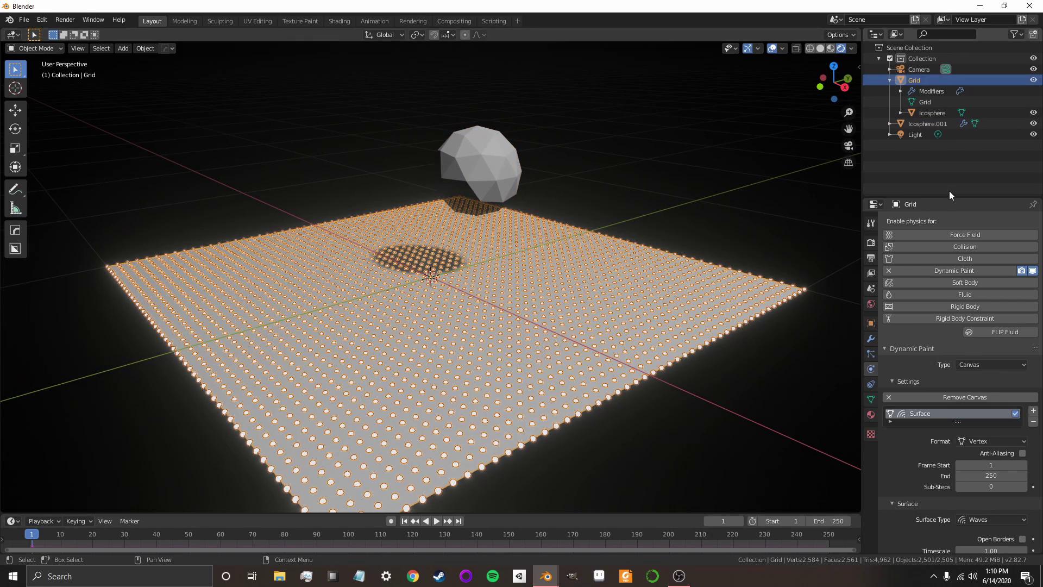
left_click(870, 326)
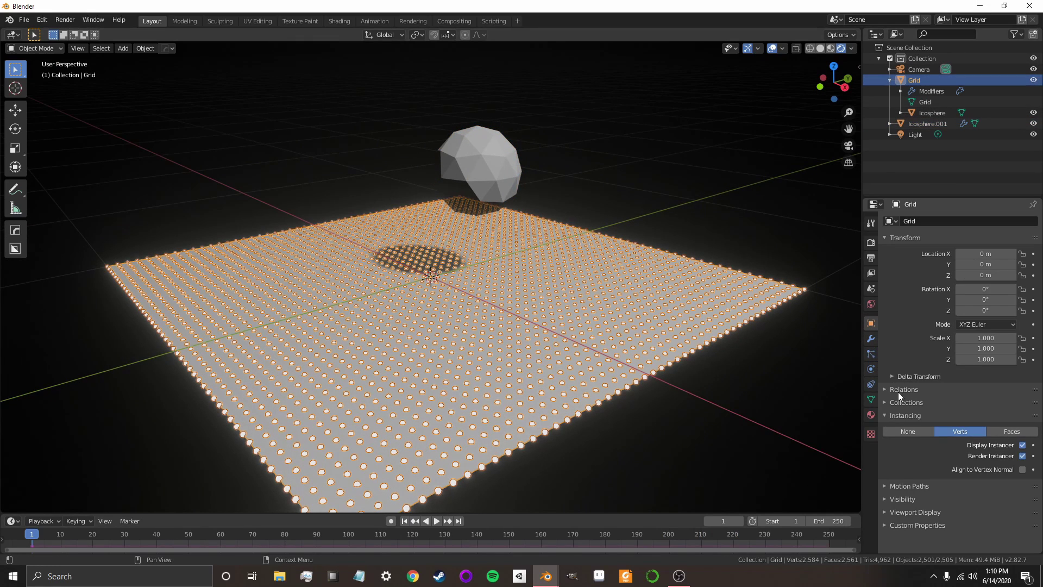
left_click(1022, 445)
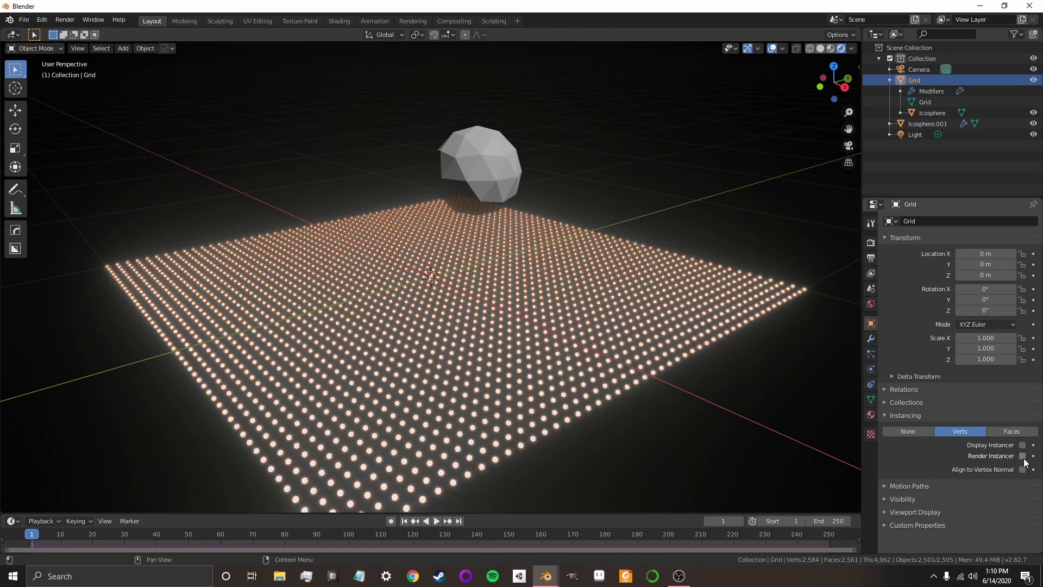
middle_click_drag(654, 380, 659, 373)
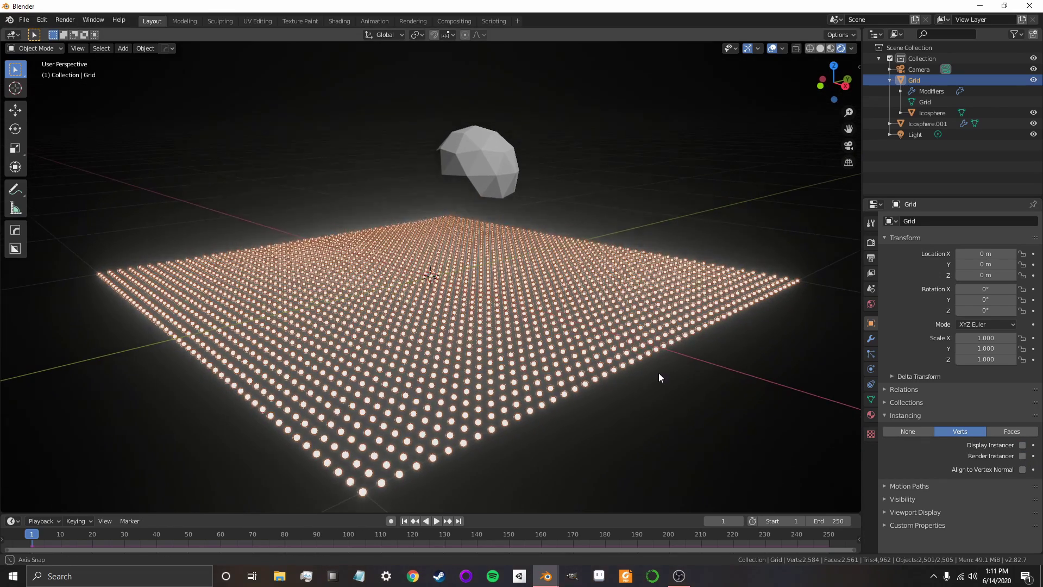
Step: Select Icosphere.001, then the small instanced Icosphere under Grid in the outliner
left_click(928, 124)
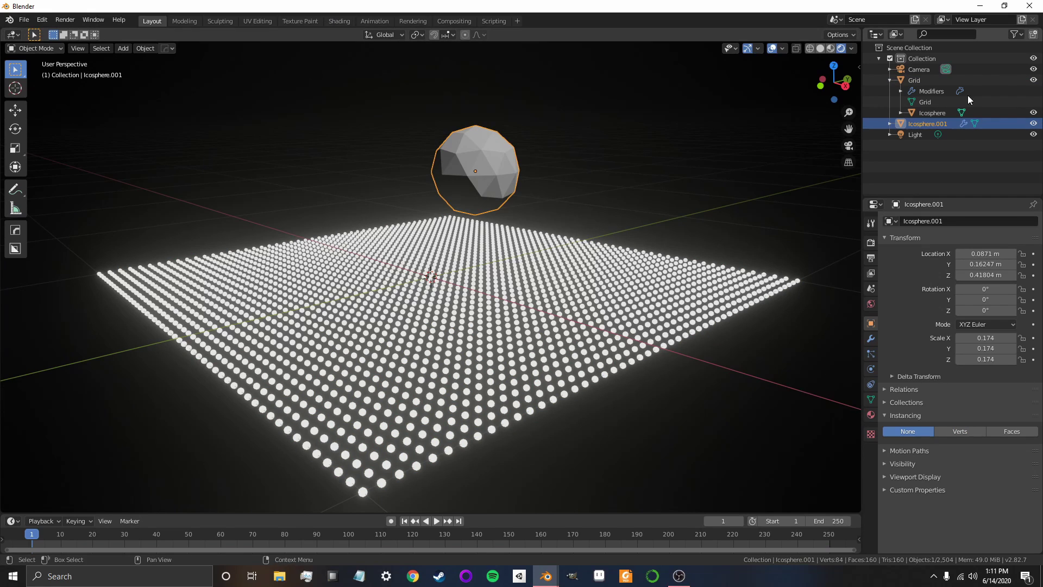
left_click(933, 113)
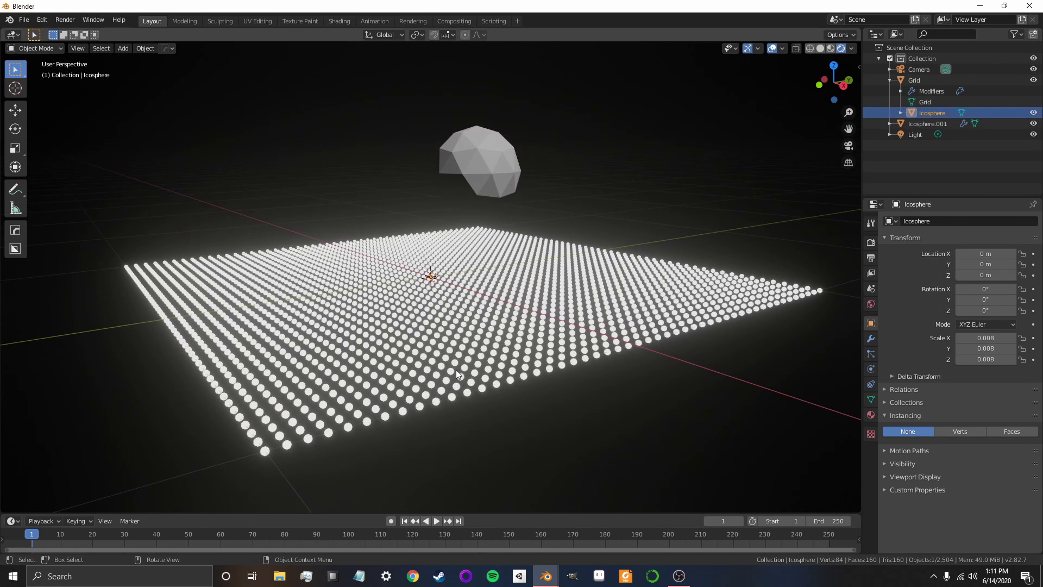
scroll(480, 370, "up", 2)
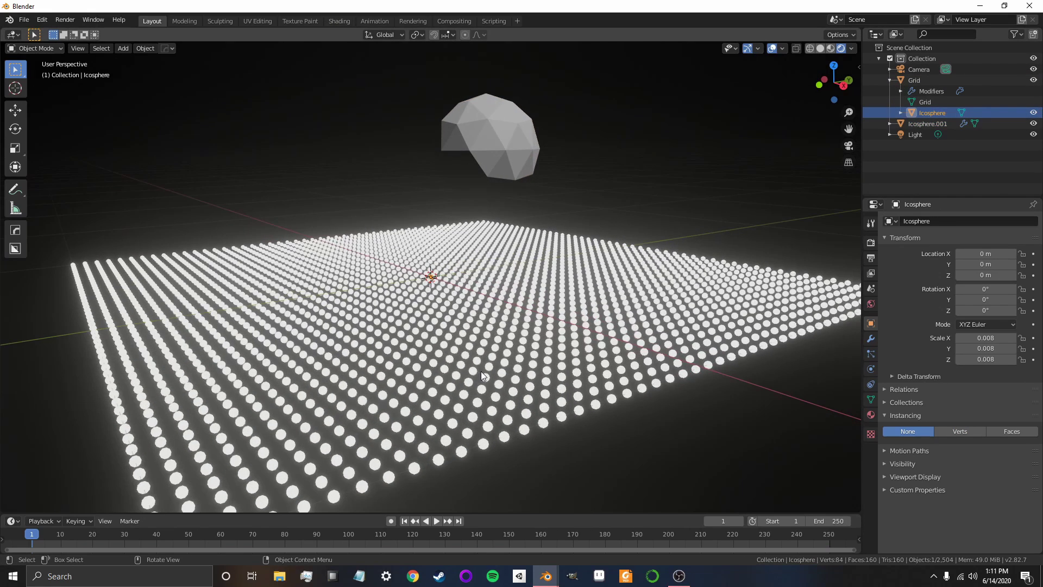
Step: Switch to the Shading workspace in Rendered view, framing the grid and sphere, with nodes deselected
left_click(335, 21)
scroll(569, 194, "up", 4)
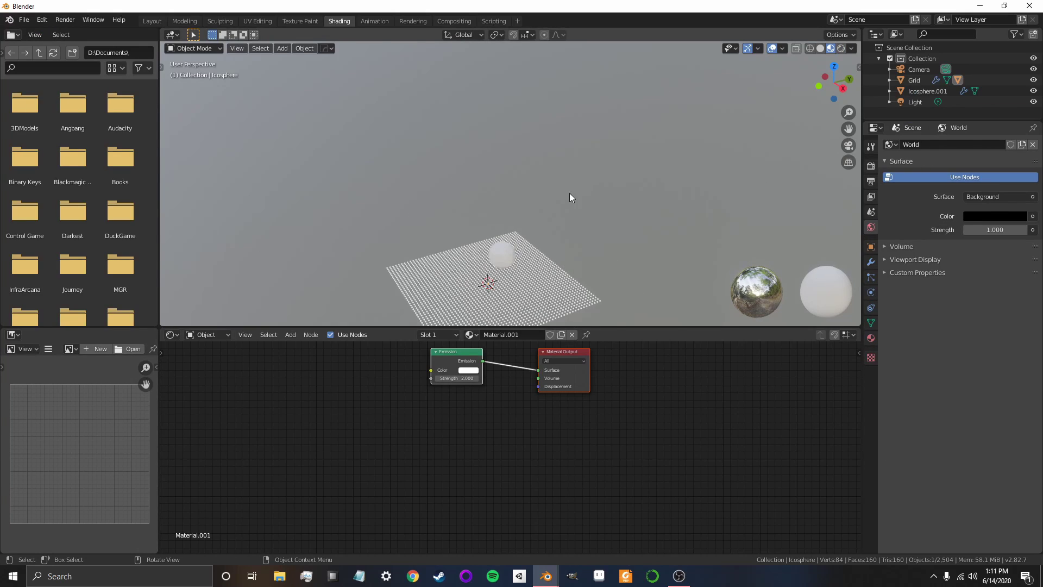
middle_click_drag(586, 246, 625, 94, "shift")
scroll(625, 95, "up", 3)
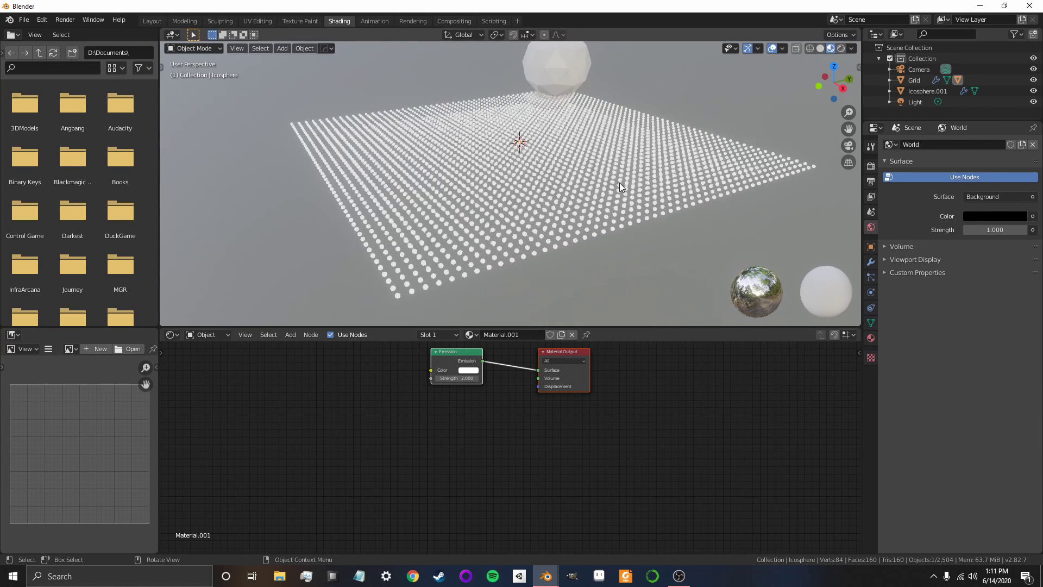
left_click(841, 48)
middle_click_drag(467, 456, 494, 498)
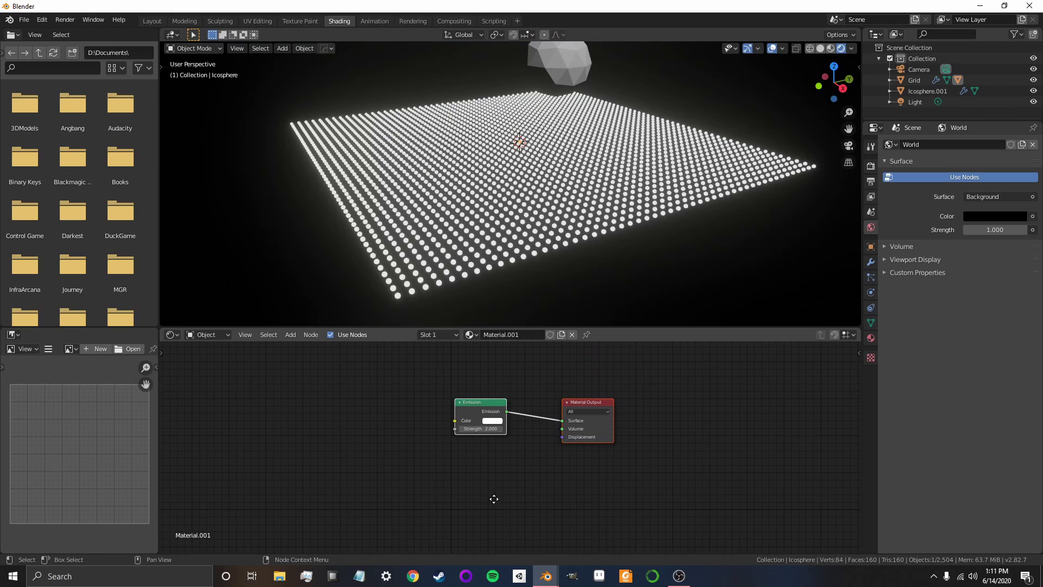
middle_click_drag(480, 409, 495, 414)
left_click(433, 485)
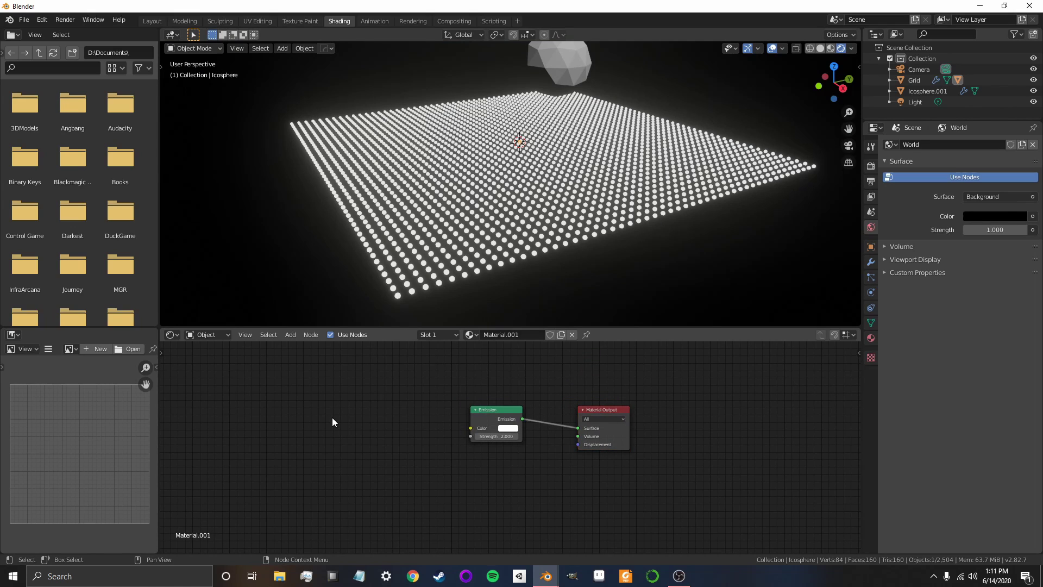
Step: Add a Geometry input node on the left of the node editor
key("shift+a")
mouse_move(322, 434)
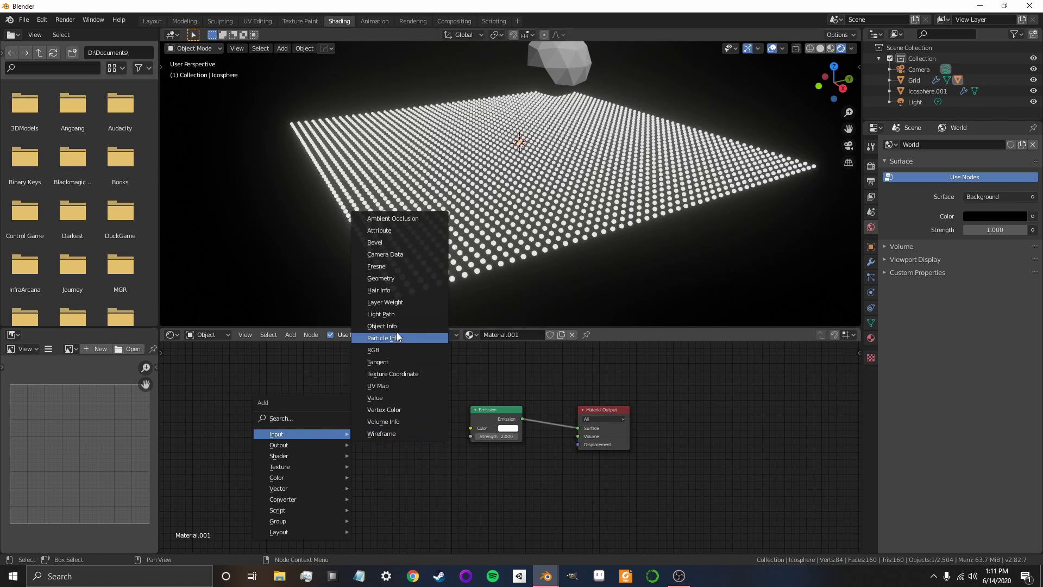
left_click(389, 280)
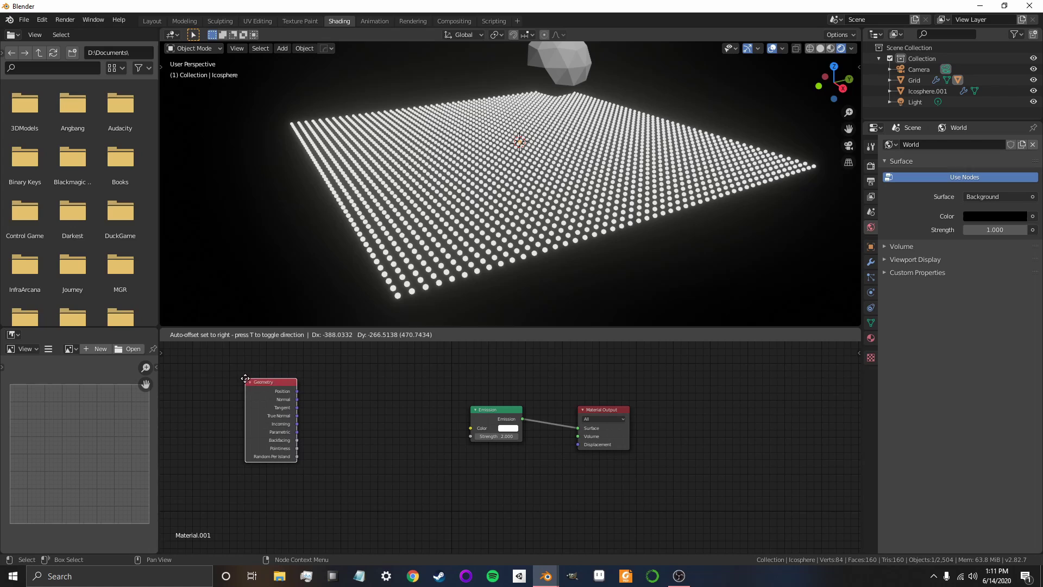
left_click(281, 392)
left_click_drag(280, 392, 260, 388)
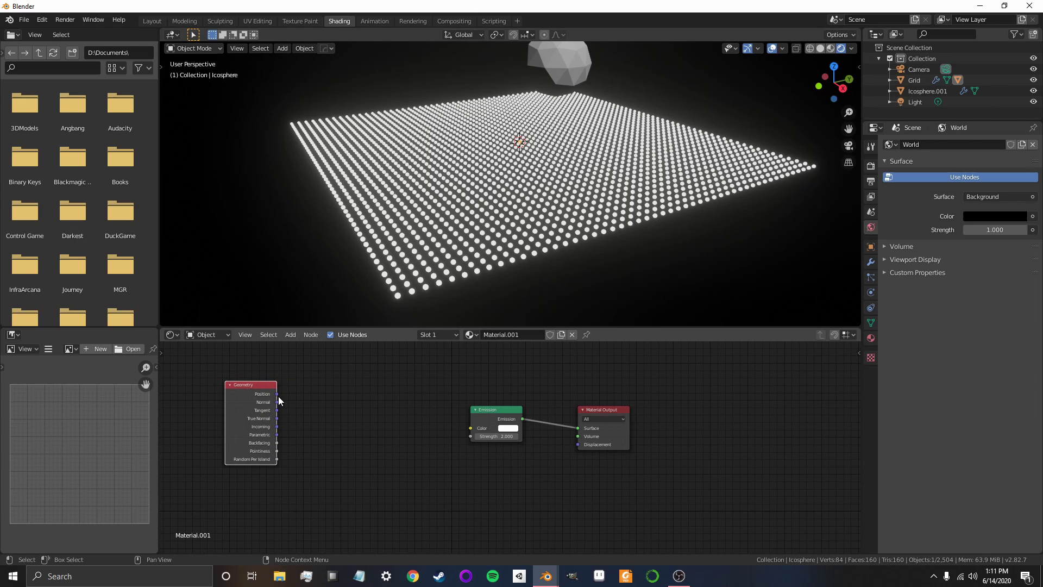
Step: Add a Separate XYZ node and connect Geometry Position into its Vector input
key("shift+a")
left_click(278, 381)
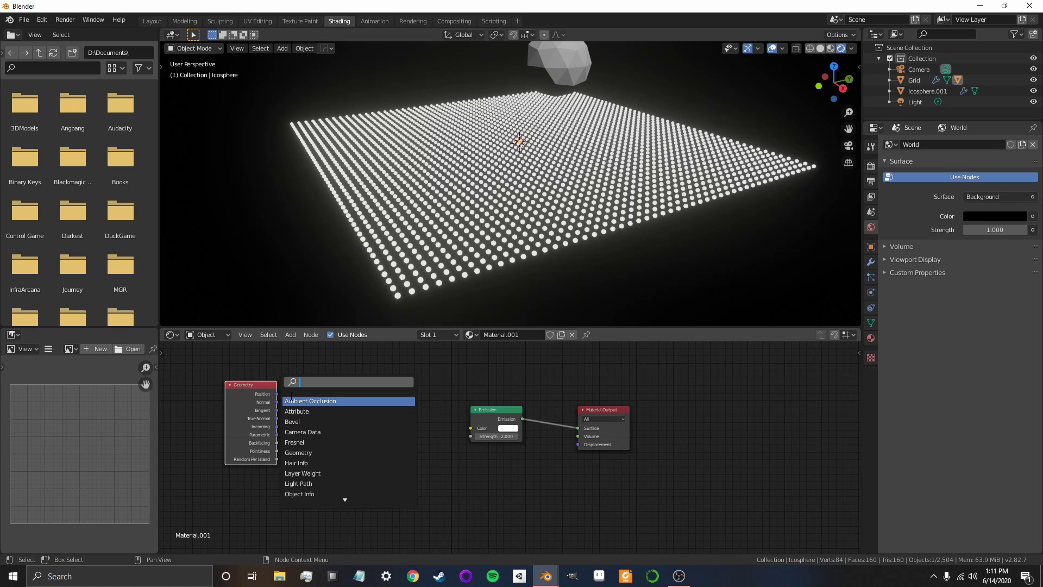
type("sep")
left_click(303, 421)
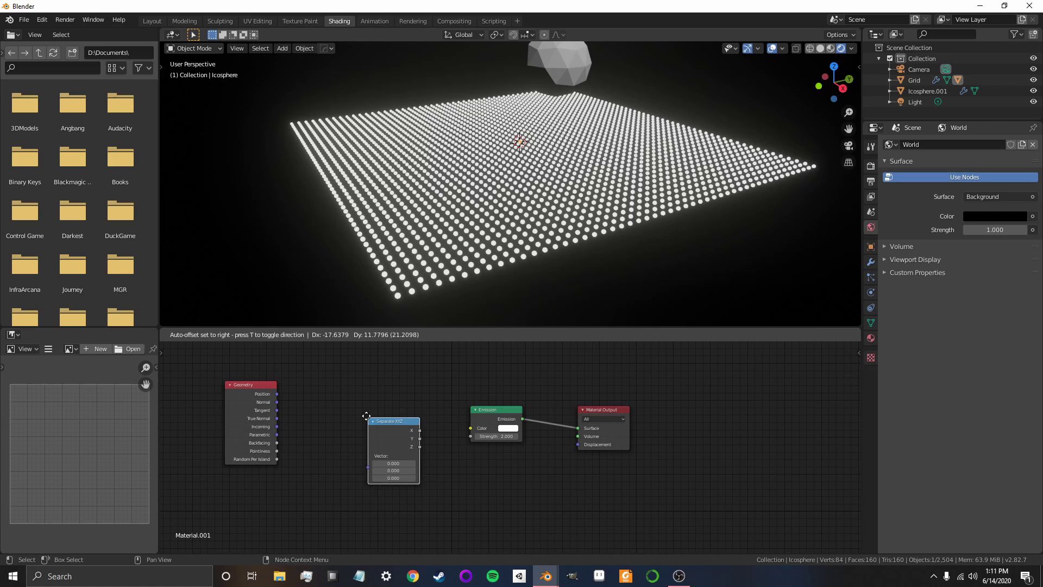
left_click(308, 383)
key("shift+a")
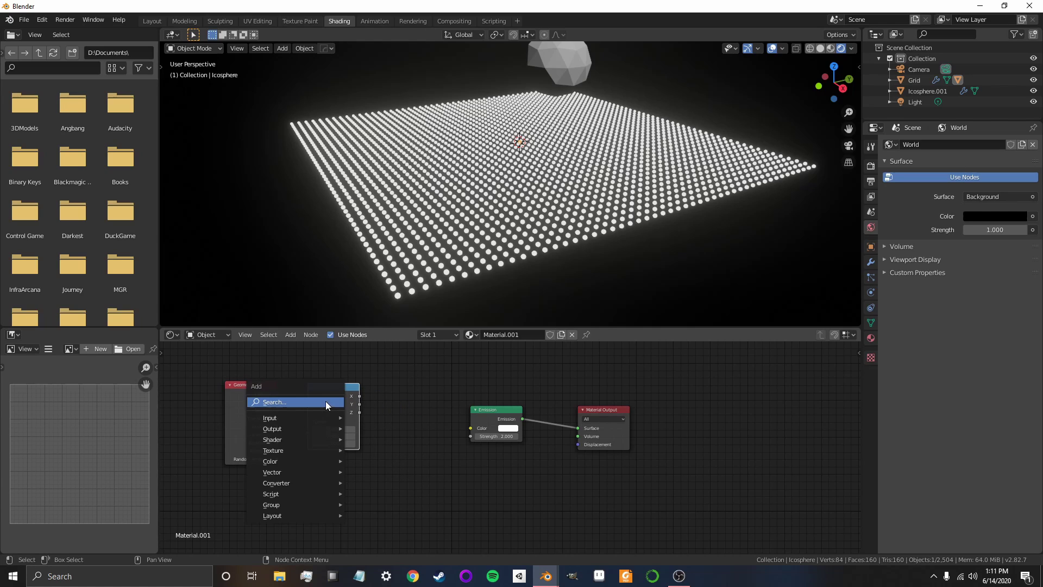
key("Escape")
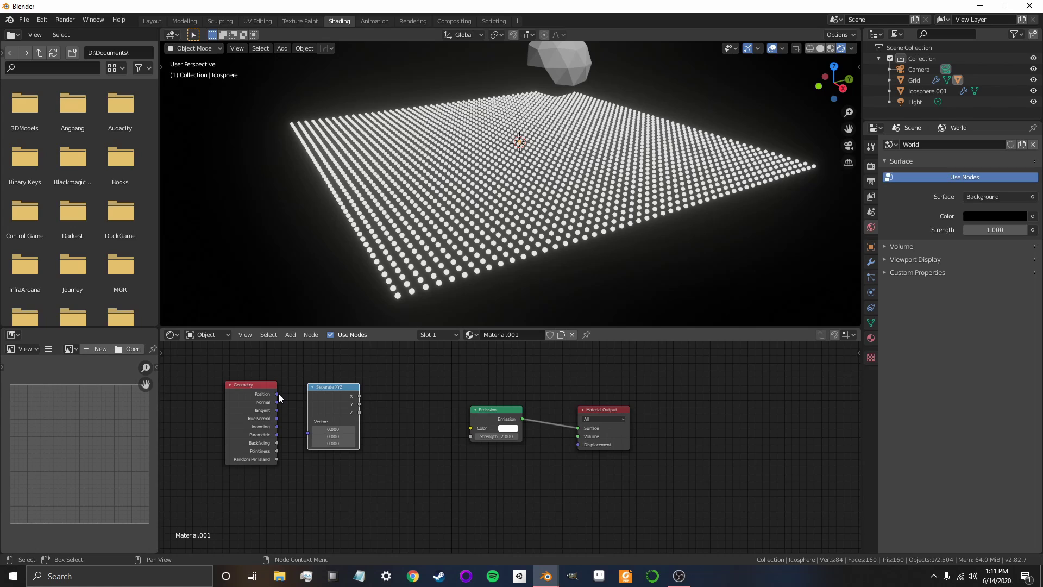
left_click_drag(278, 393, 305, 431)
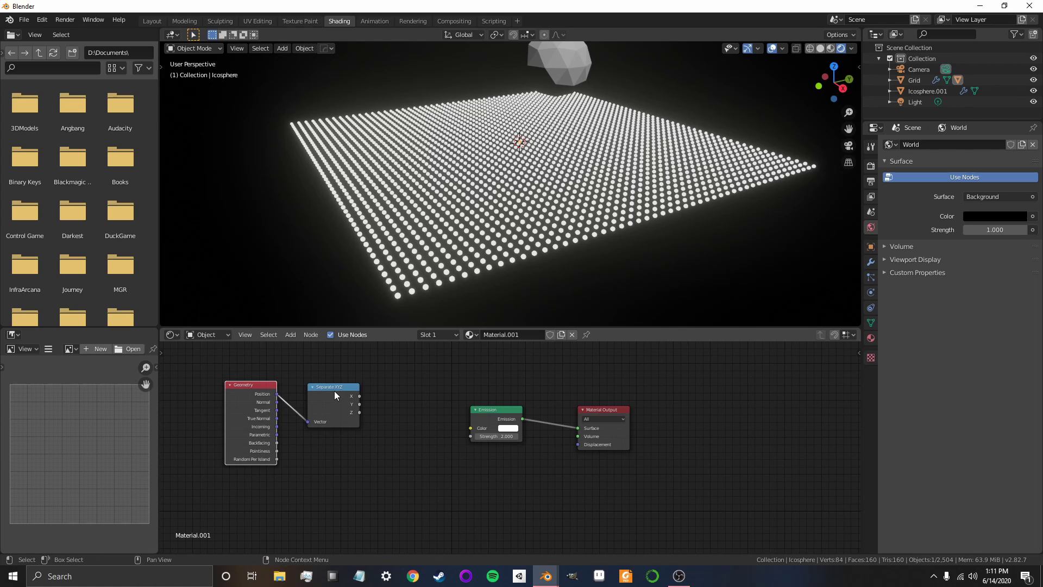
left_click_drag(334, 390, 327, 390)
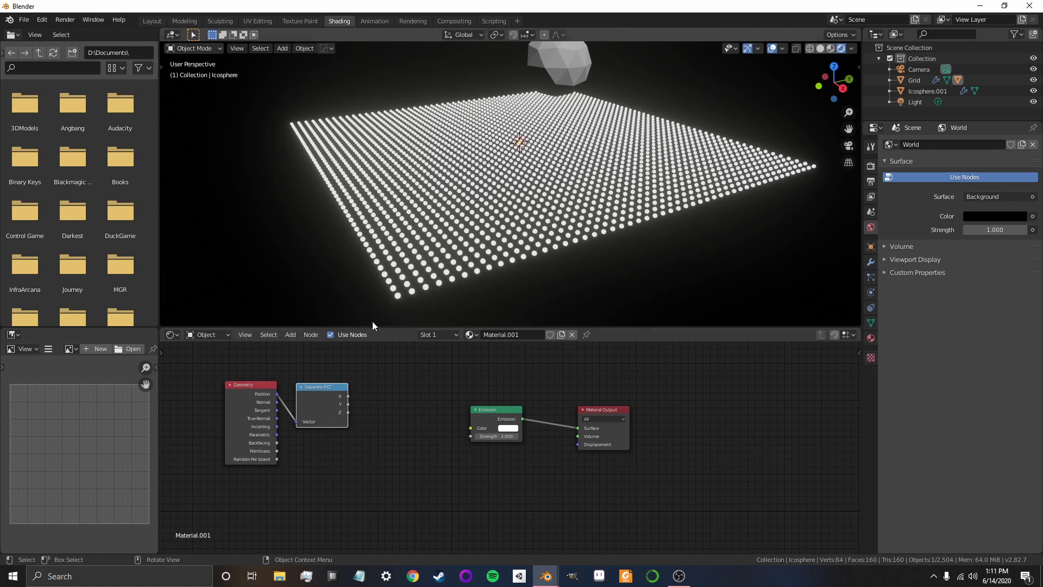
Step: Add a Math Add node adding 0.1, fed by Separate XYZ's Z output
key("shift+a")
left_click(413, 415)
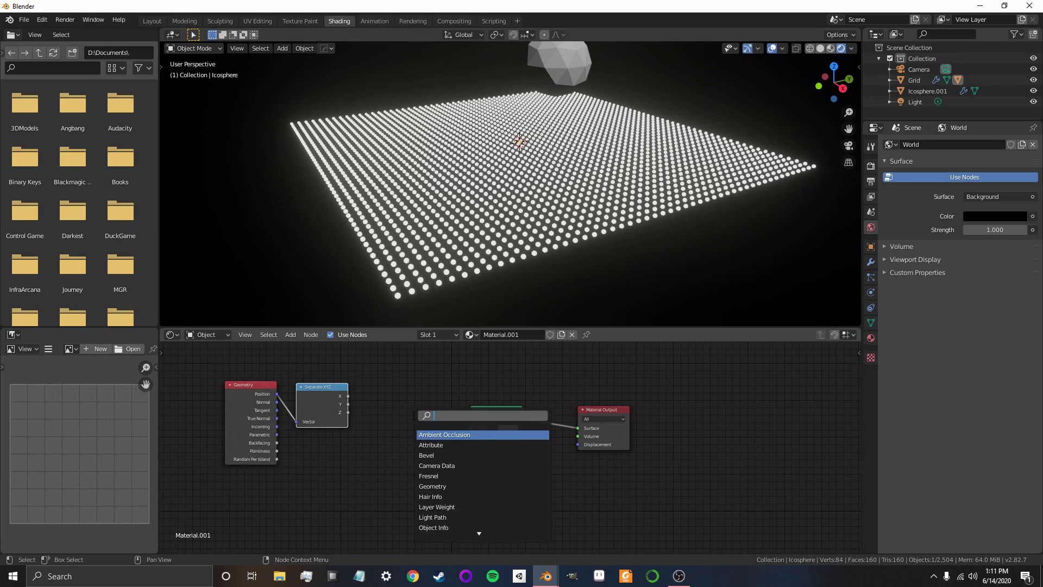
type("math")
left_click(467, 434)
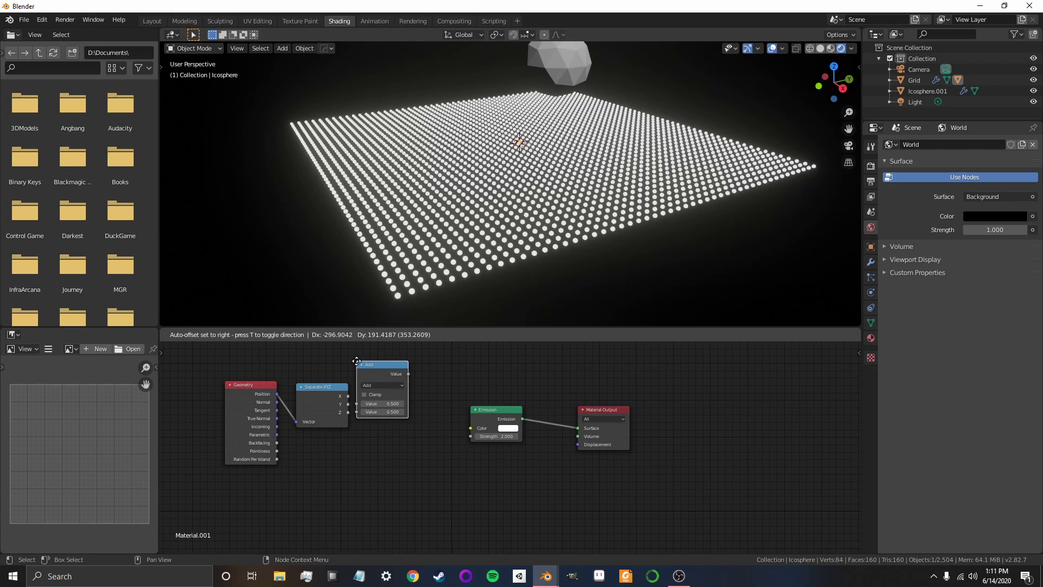
left_click(370, 379)
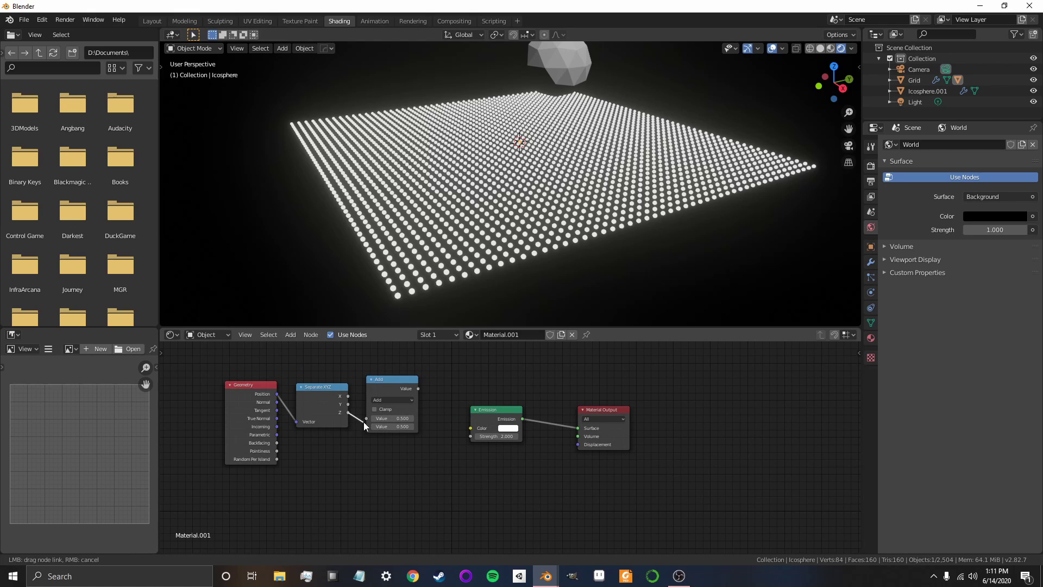
left_click_drag(364, 422, 364, 418)
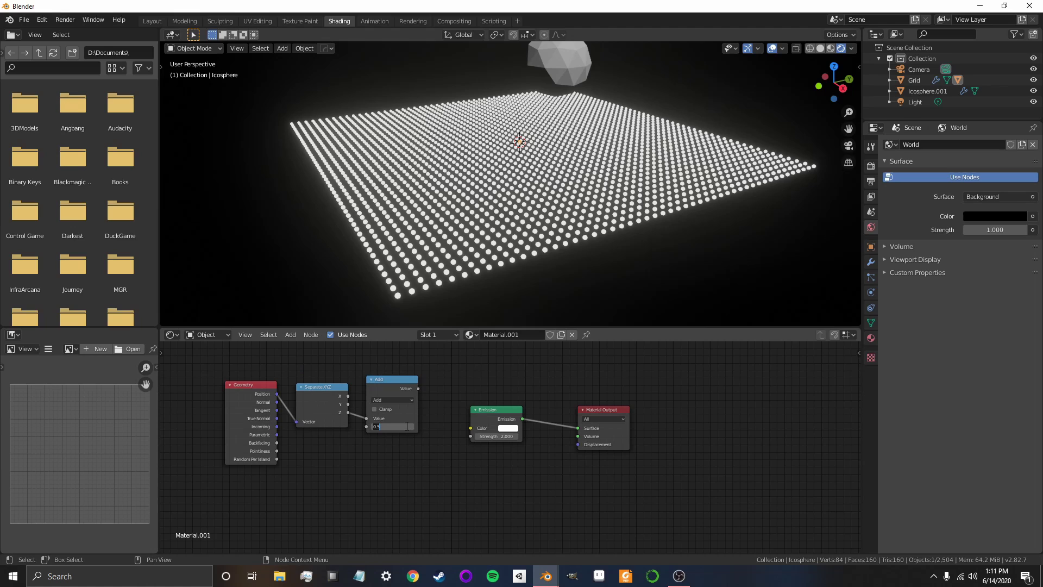
Step: Move the output nodes right and duplicate the Add node as a Divide node fed by Add
left_click_drag(647, 362, 481, 489)
key("g")
key("shift+d")
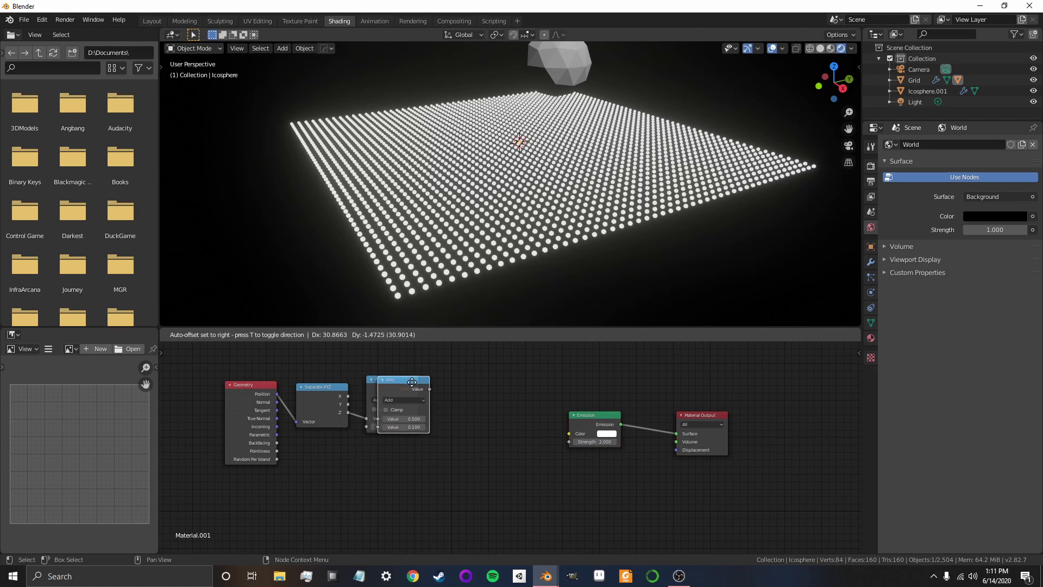
left_click(478, 380)
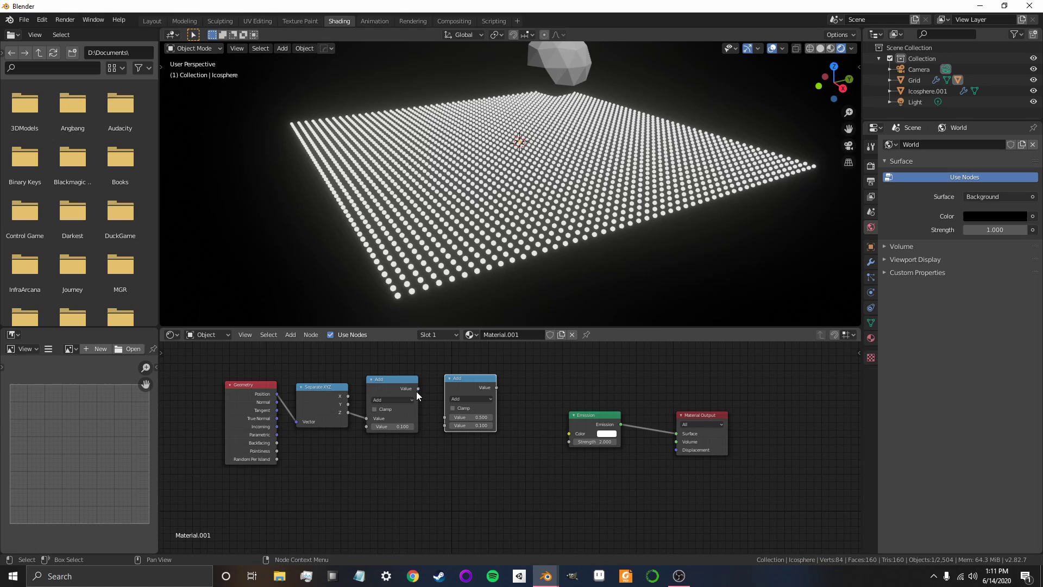
left_click_drag(418, 388, 440, 415)
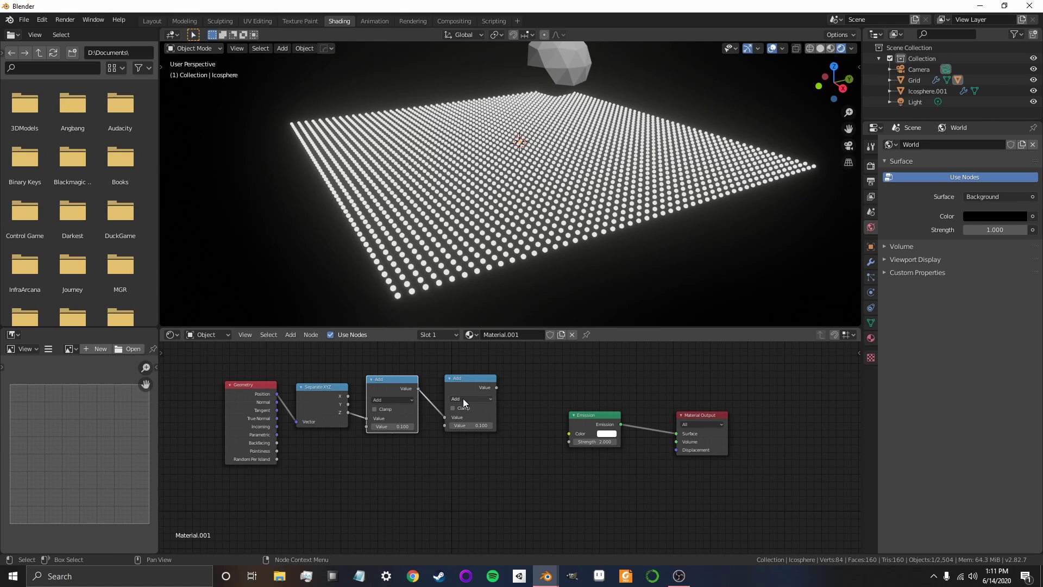
left_click(463, 399)
left_click(468, 450)
Step: Add a ColorRamp node after Divide, feeding the Divide result into its Fac
key("shift+a")
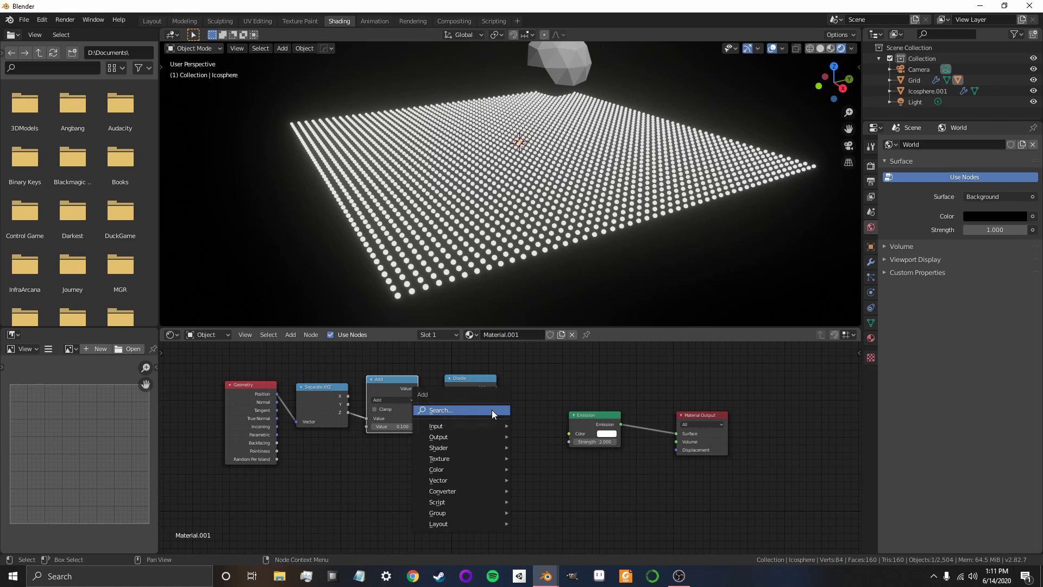
left_click(491, 410)
type("colo")
key("Down")
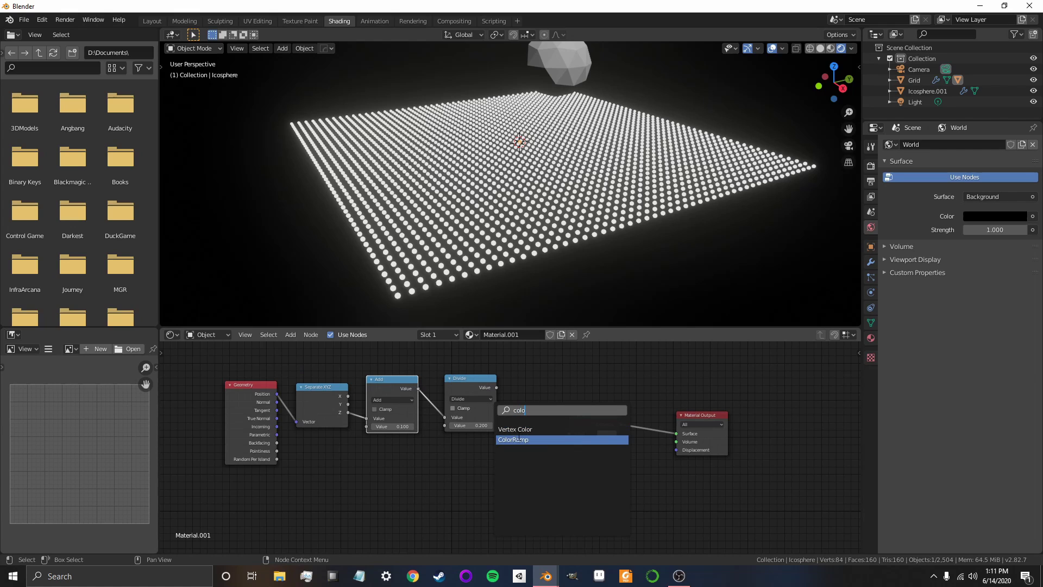
key("Return")
left_click(504, 382)
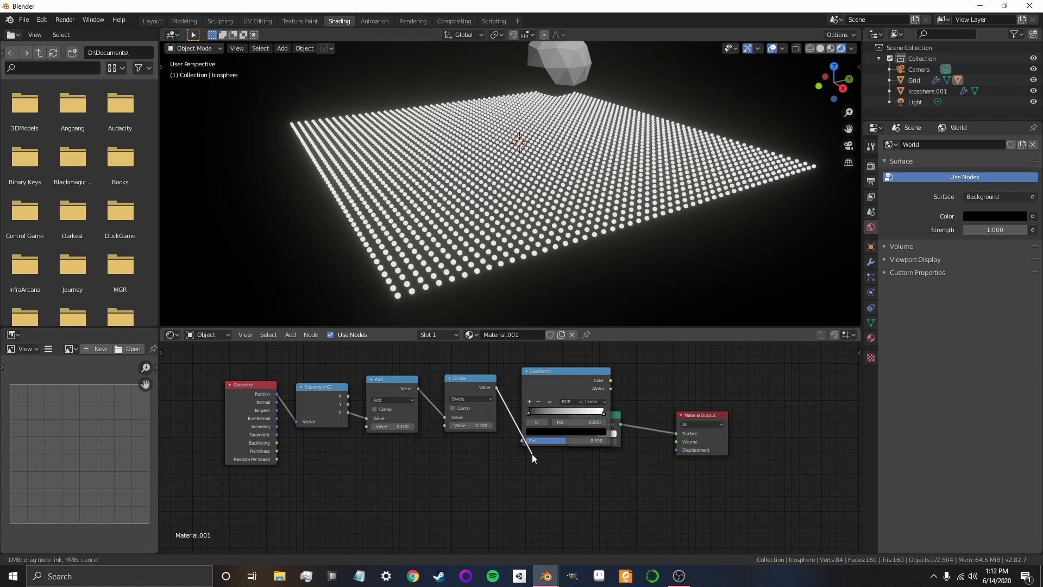
left_click_drag(533, 454, 523, 443)
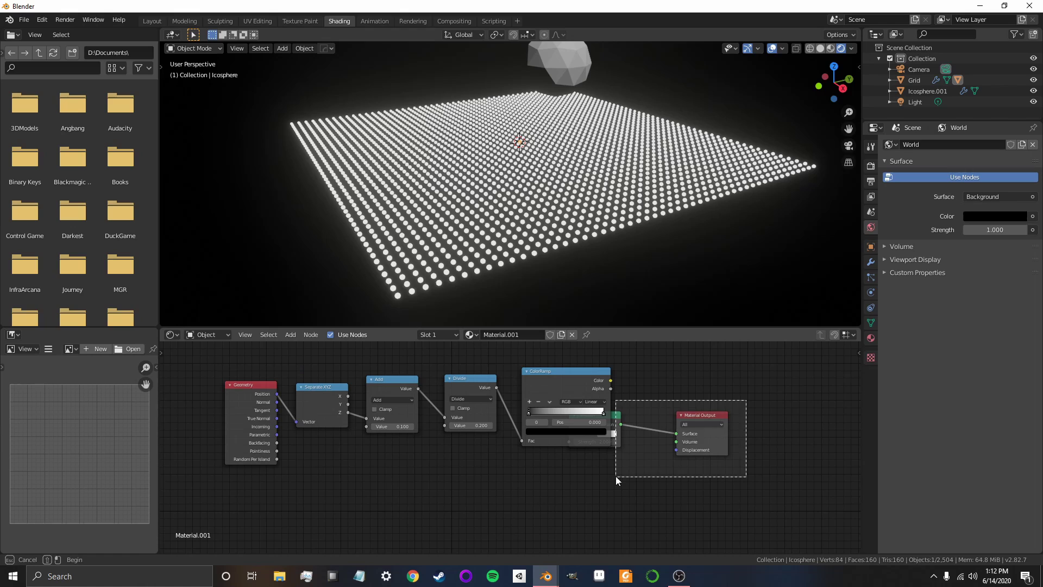
Step: Narrow the ColorRamp, shift the output nodes right, and link the ramp Color to Emission Color
left_click(618, 431)
left_click_drag(637, 414, 570, 409)
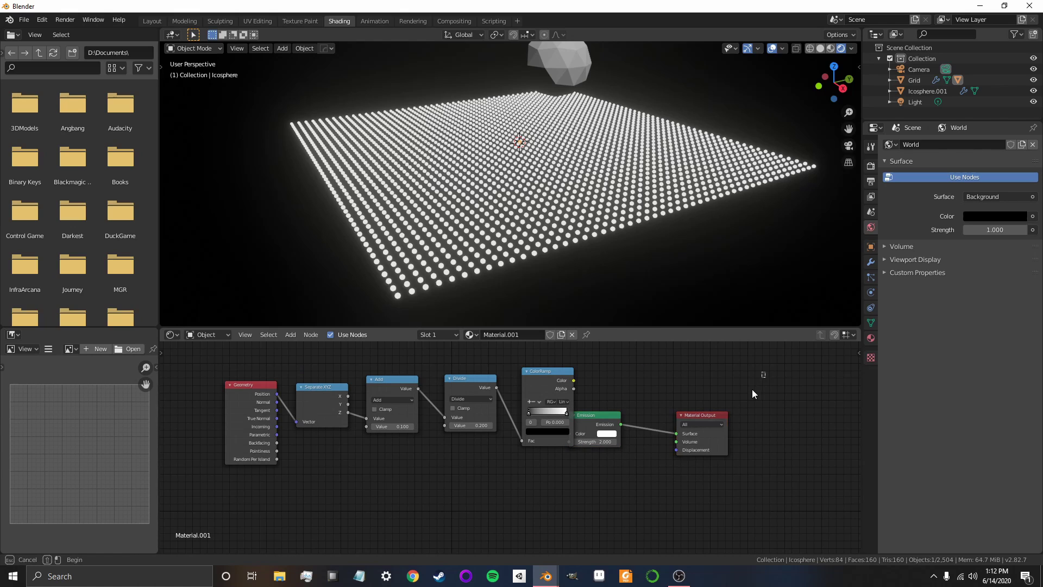
left_click_drag(752, 389, 591, 461)
left_click_drag(599, 416, 700, 402)
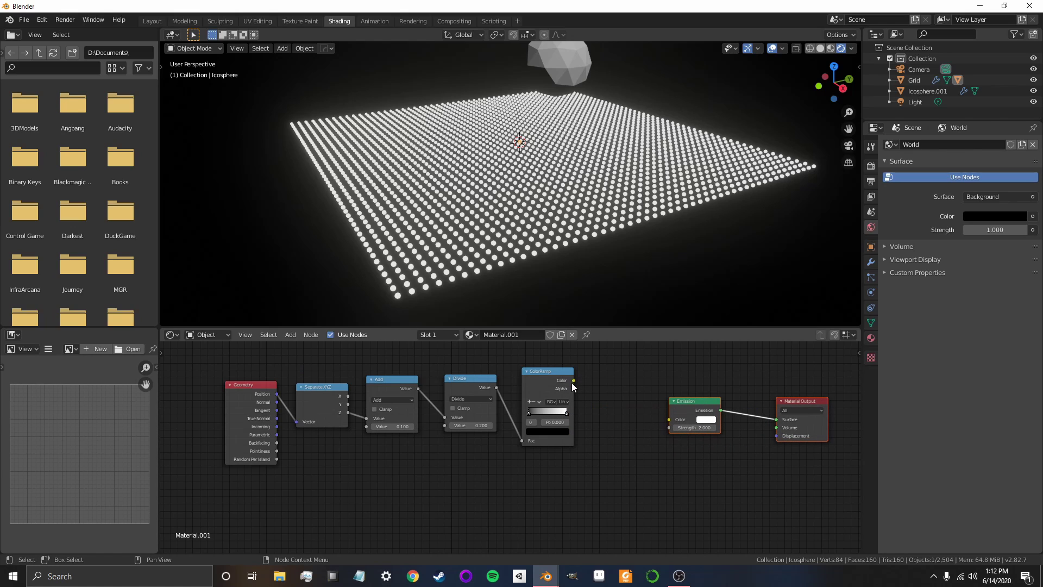
left_click_drag(574, 381, 668, 419)
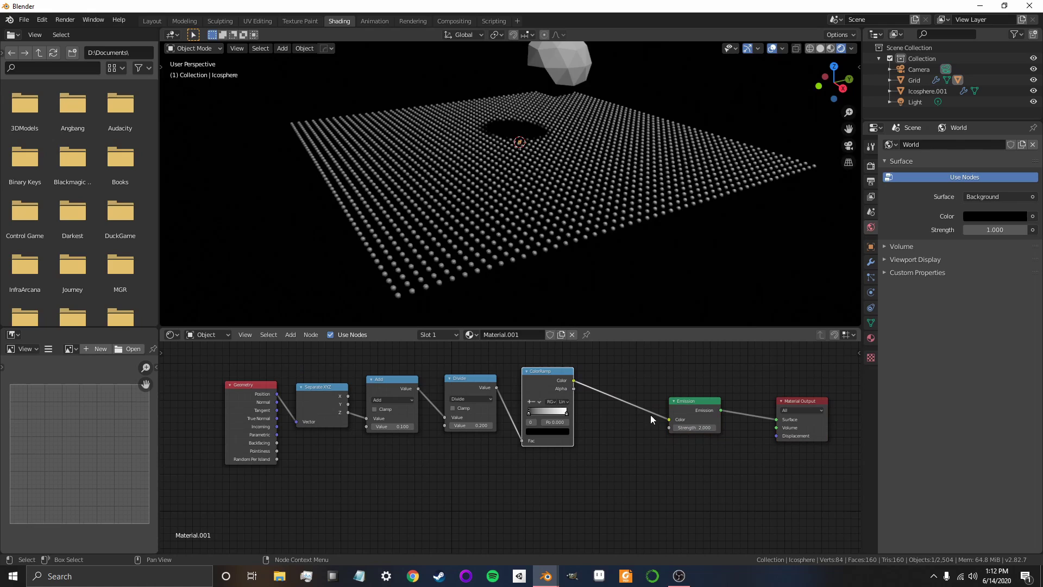
left_click_drag(575, 397, 561, 325)
Step: Set the ramp's low stop to cyan and its high stop to hot pink
left_click(535, 430)
left_click(608, 413)
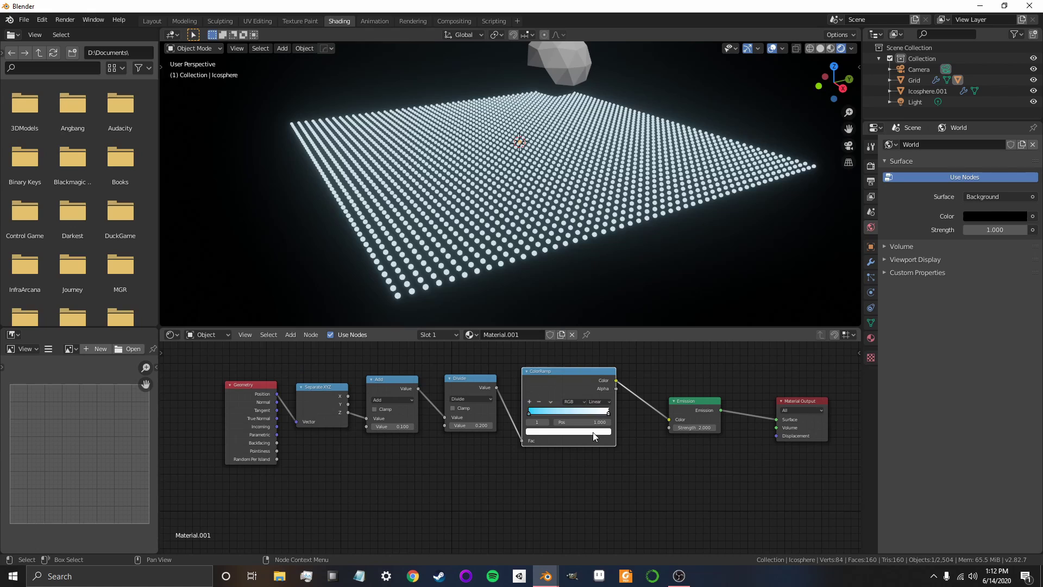
left_click(594, 432)
left_click(554, 378)
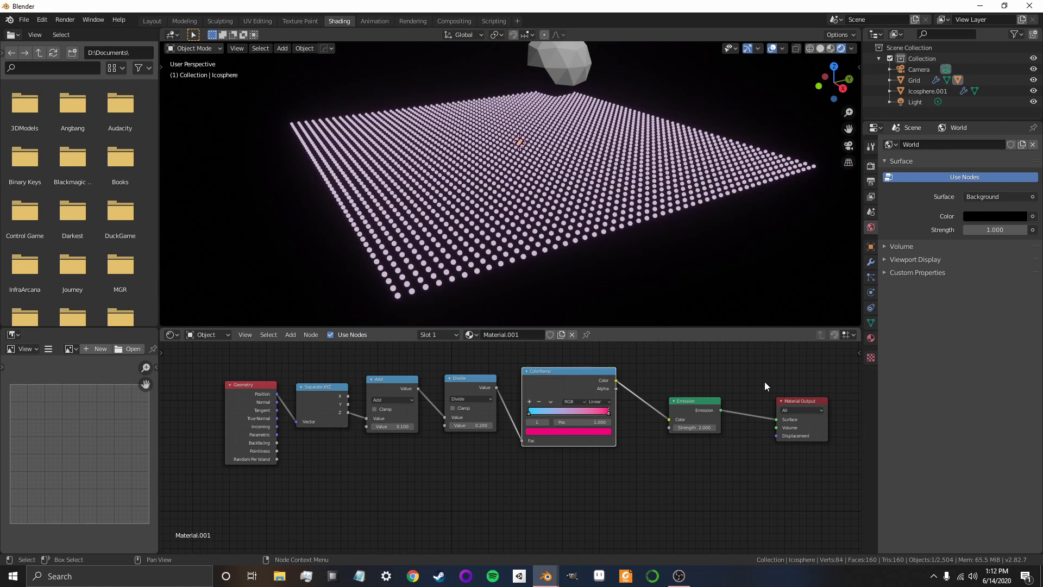
Step: Move the Emission and Material Output nodes closer to the ramp
left_click_drag(823, 357, 687, 445)
key("g")
left_click(668, 430)
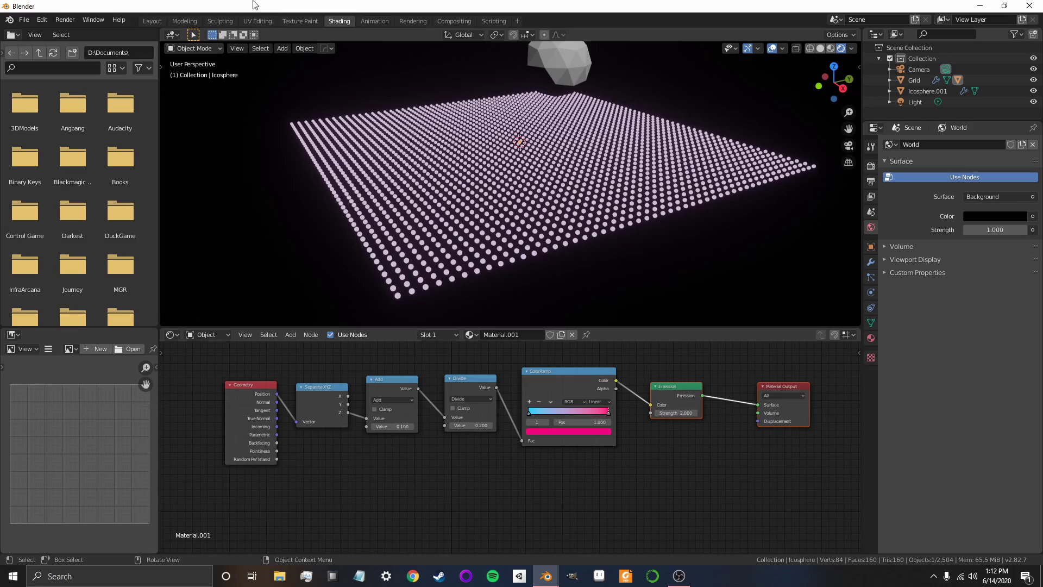
Step: In Layout, play the animation and move Icosphere.001 through the dot grid twice
left_click(150, 19)
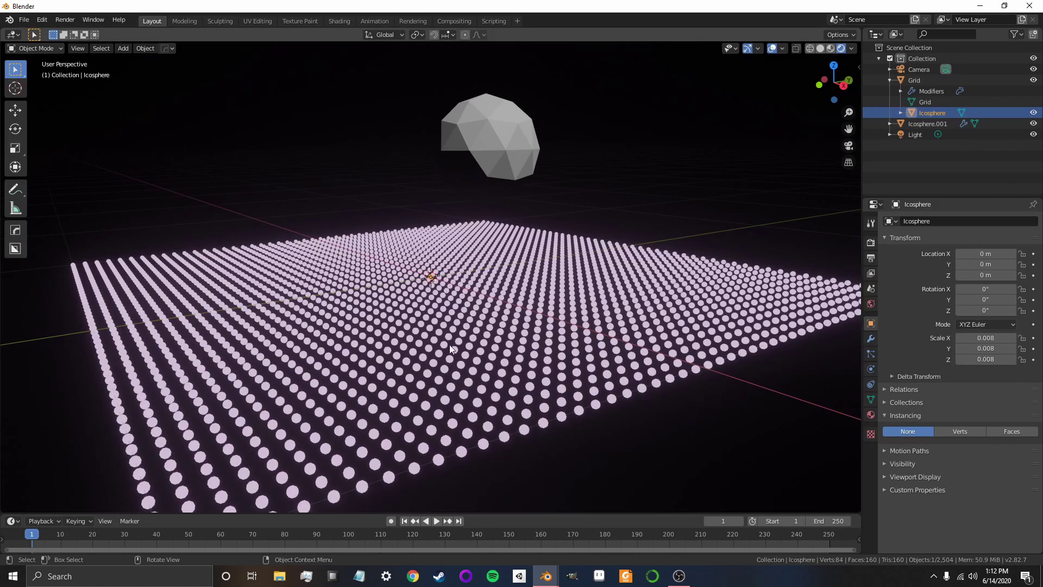
left_click(436, 521)
left_click(488, 150)
key("g")
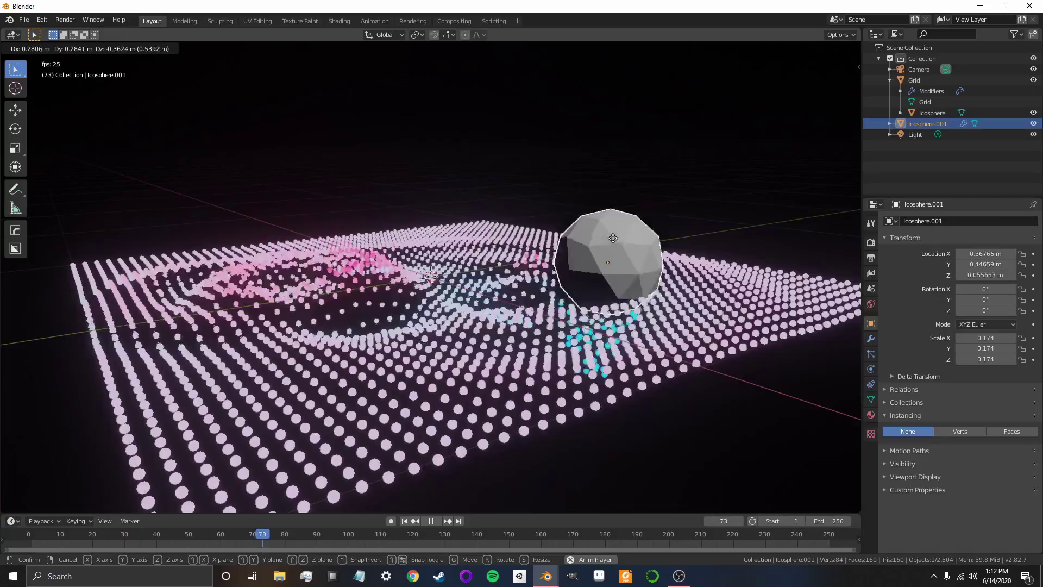
left_click(503, 163)
middle_click_drag(505, 272, 494, 168)
key("g")
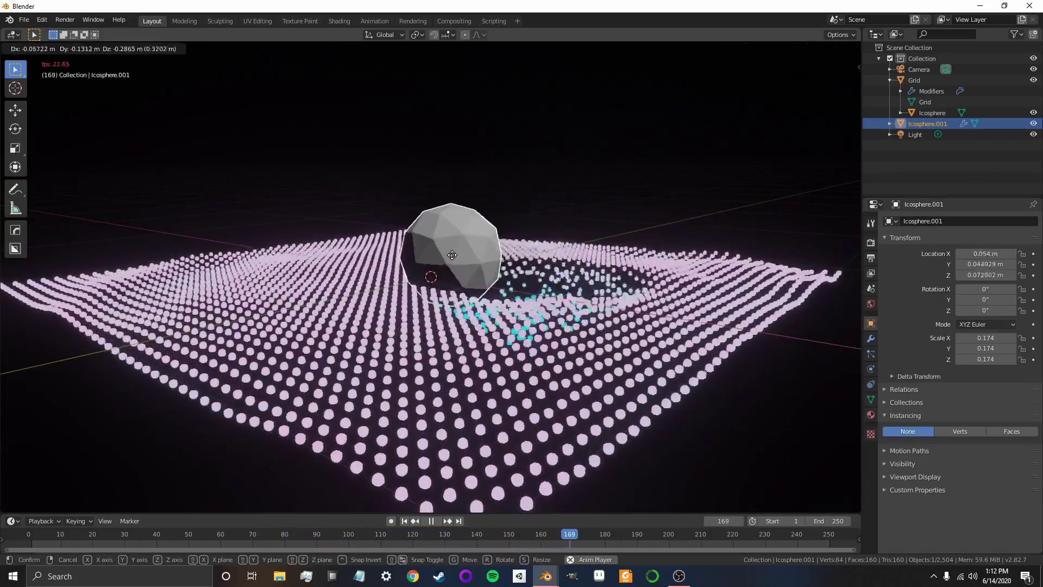
left_click(415, 217)
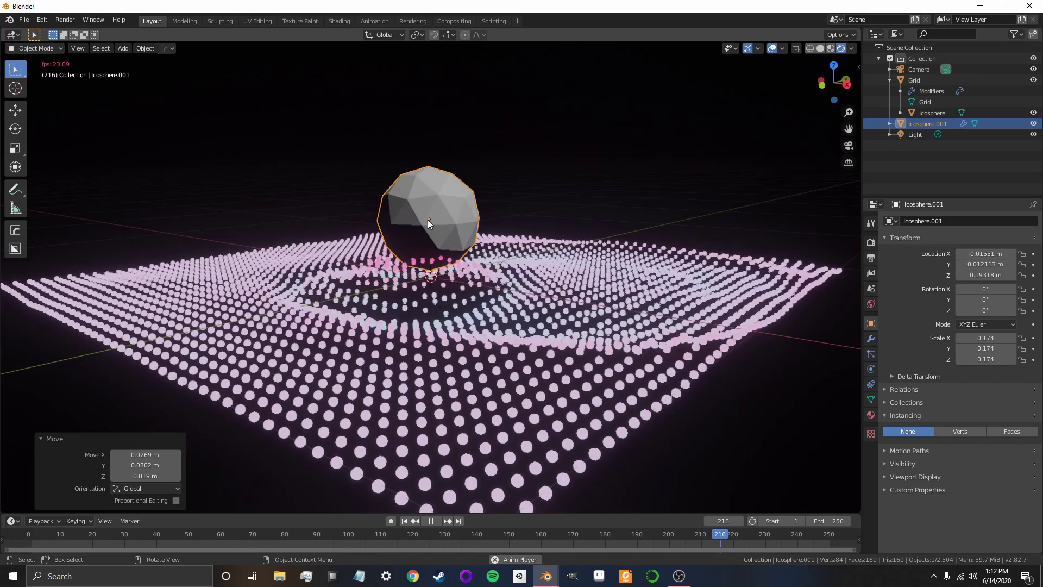
mouse_move(428, 219)
middle_mouse_down()
mouse_move(452, 288)
mouse_move(424, 227)
middle_mouse_up()
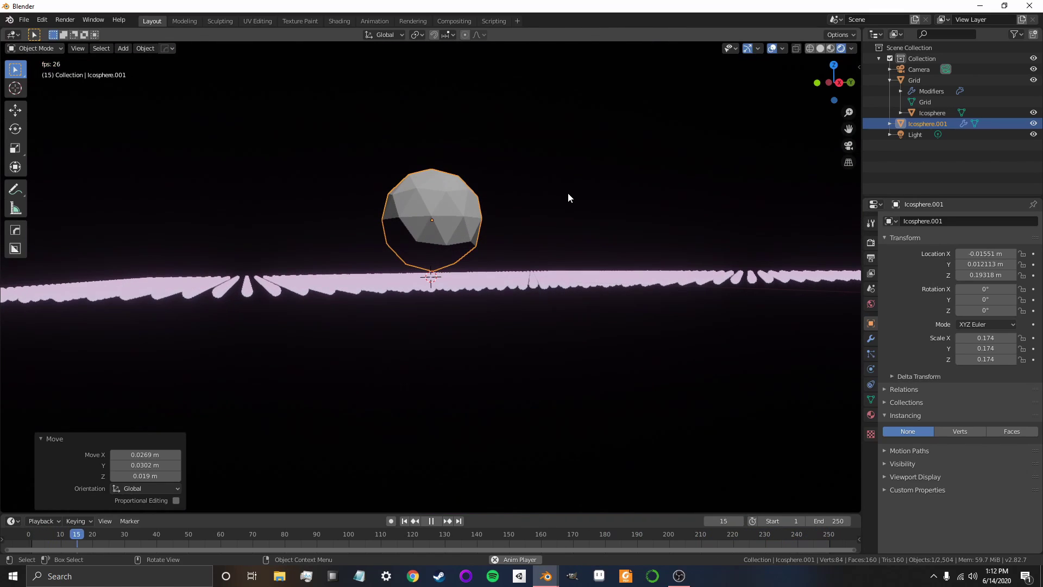
Step: With the sidebar shown, sink the sphere below the grid, then raise it to Z 0.26343 m
key("n")
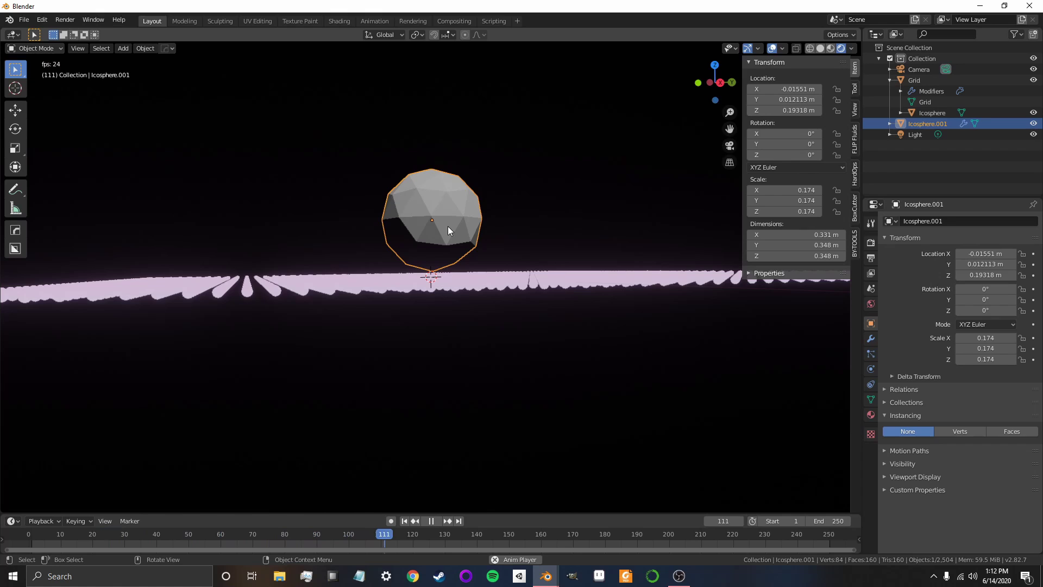
key("g")
key("z")
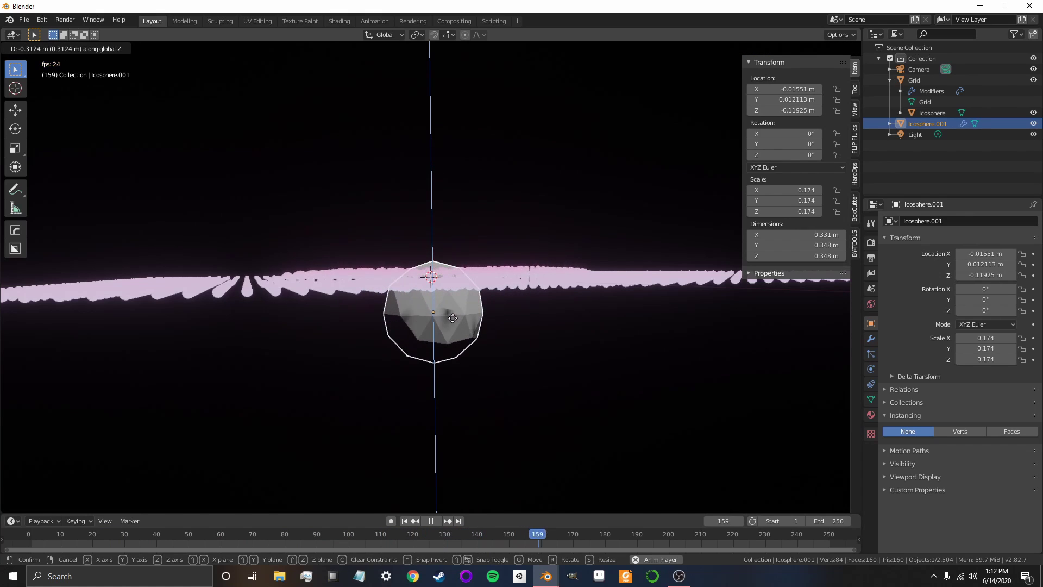
left_click(453, 319)
key("g")
key("z")
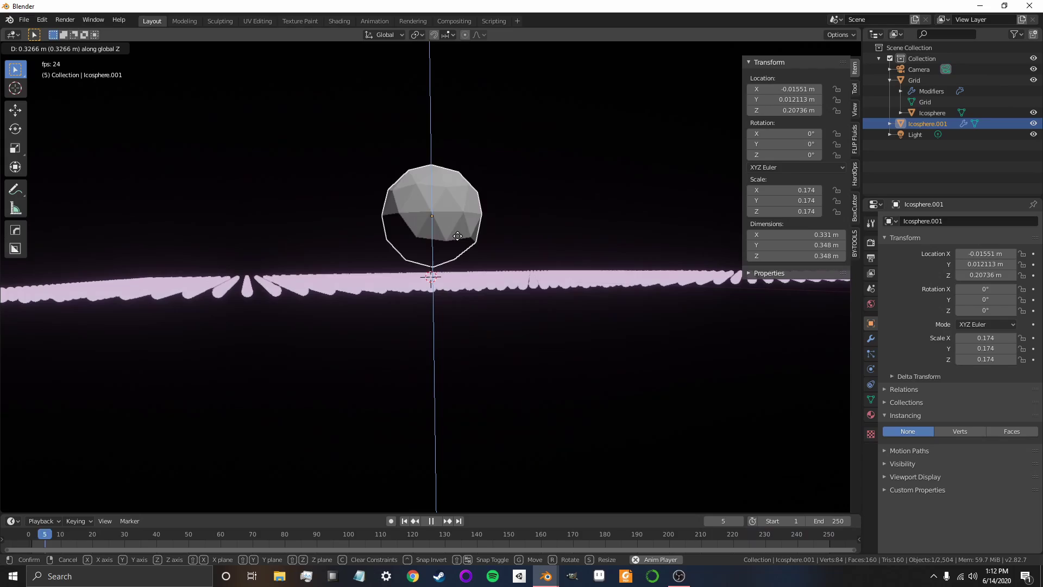
left_click(443, 207)
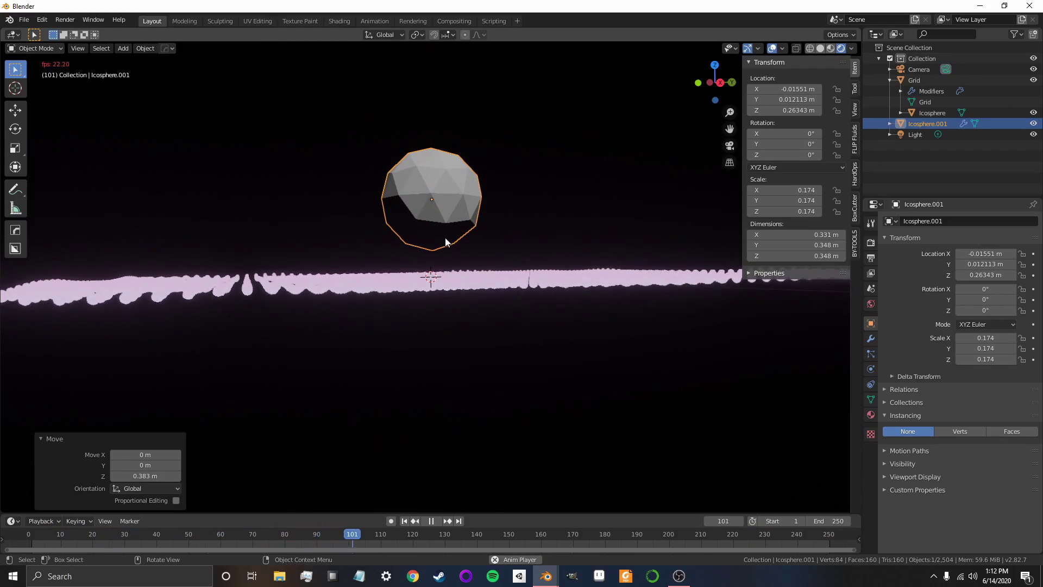
middle_click_drag(445, 237, 463, 256)
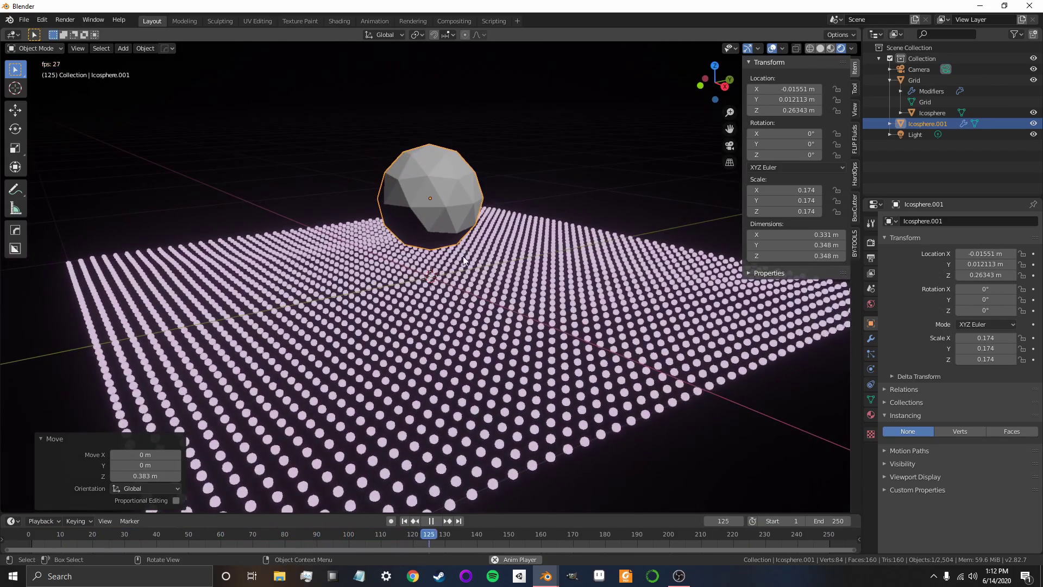
Step: In Shading, expand the Grid and select the dot Icosphere to view Material.001
left_click(338, 21)
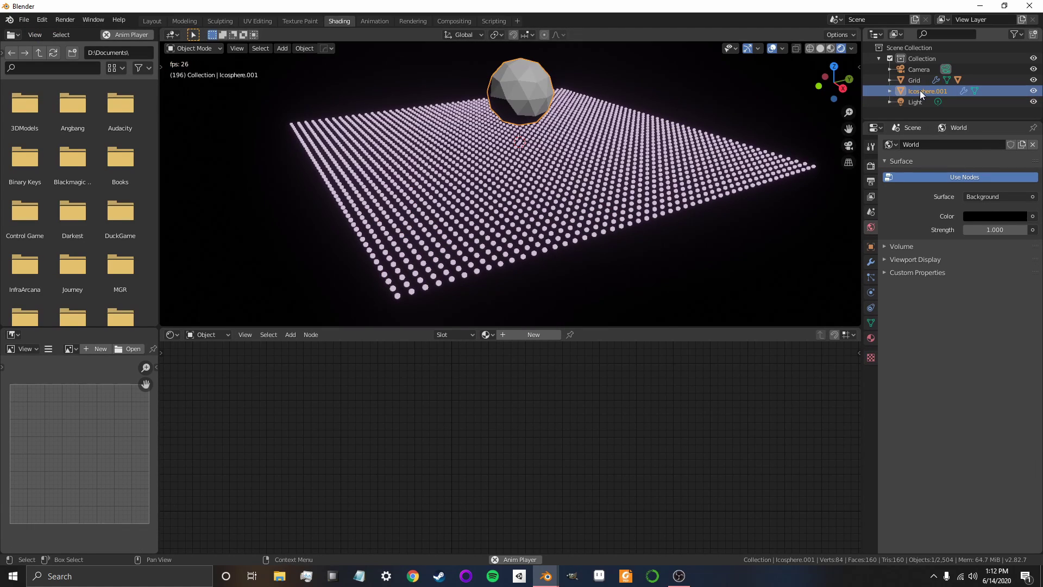
left_click(890, 80)
left_click(911, 113)
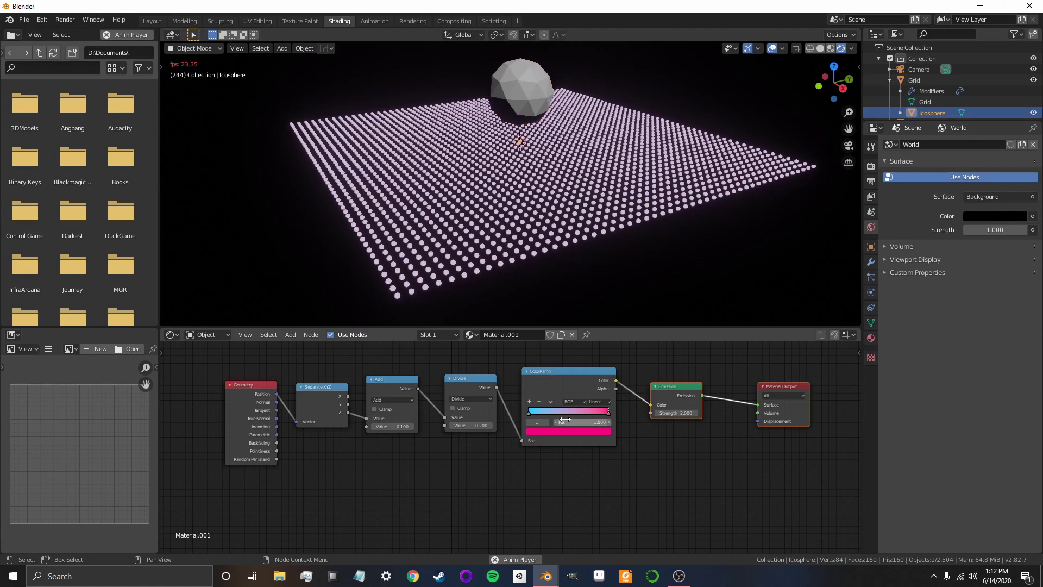
scroll(562, 452, "up", 3)
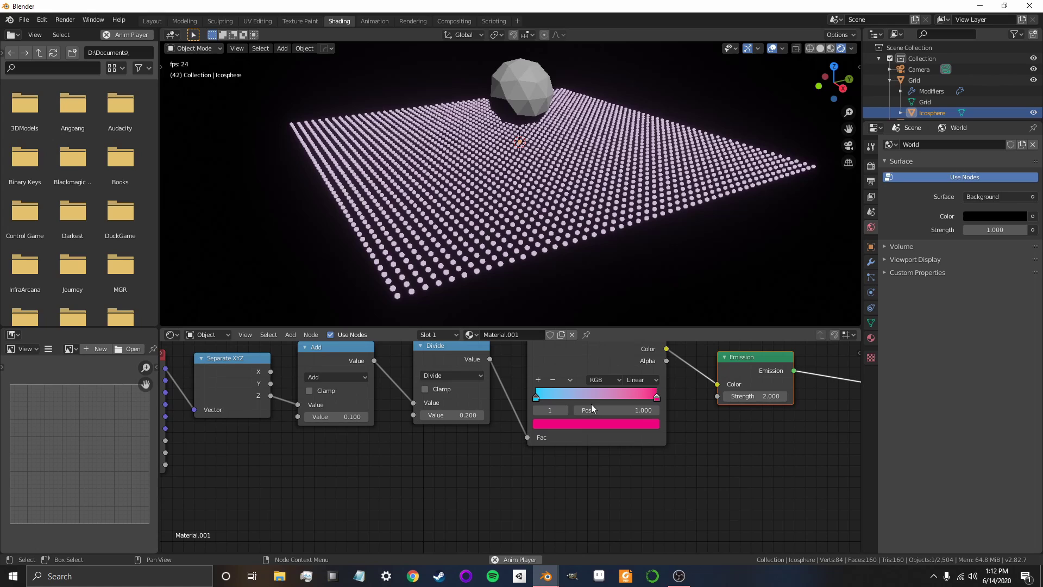
Step: Back in Layout, stop playback, rewind to frame 1, and lift Icosphere.001 to Z 0.36947 m
left_click(152, 21)
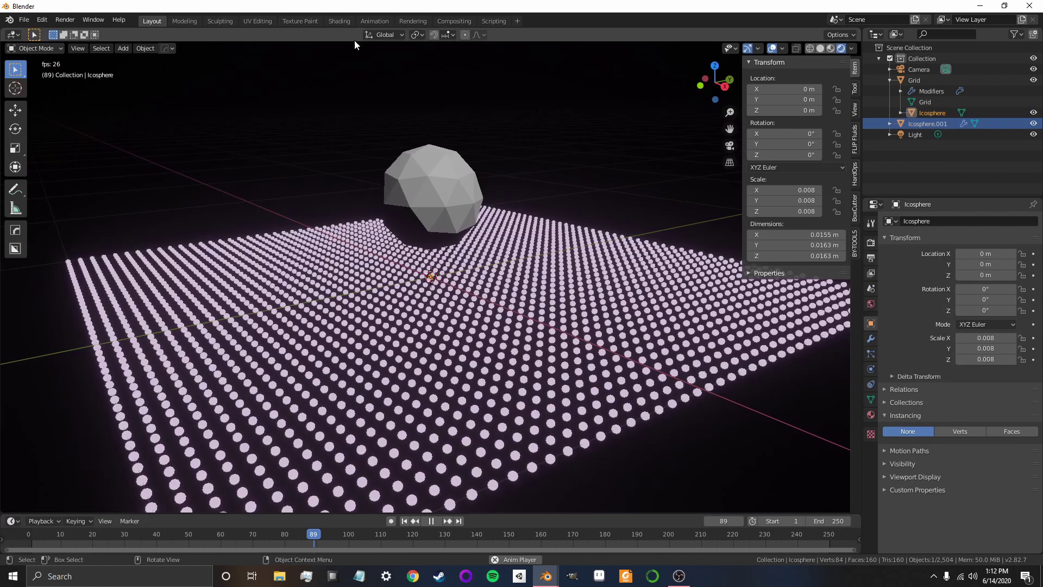
left_click(405, 185)
left_click(429, 520)
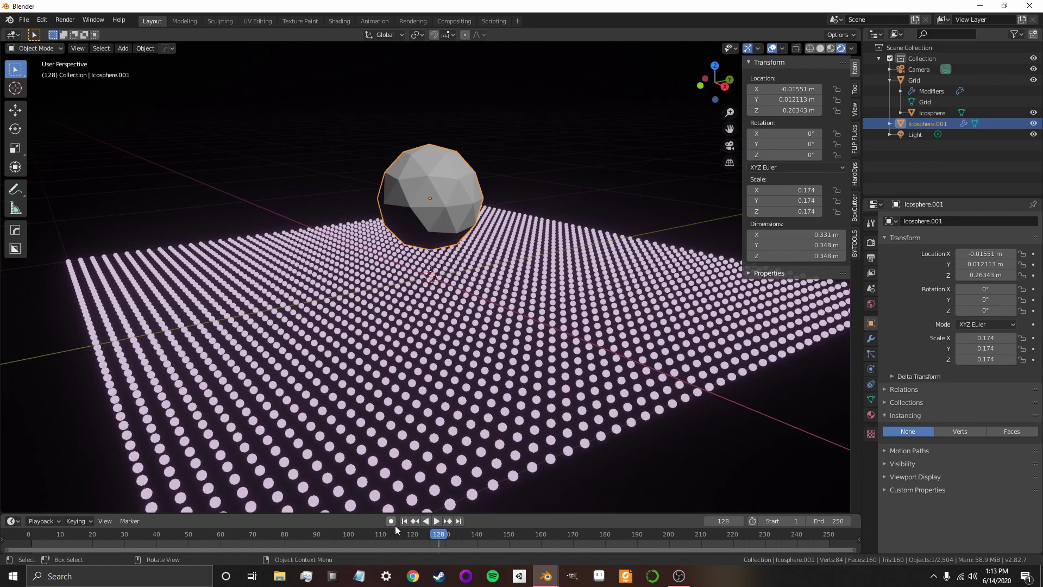
left_click(405, 520)
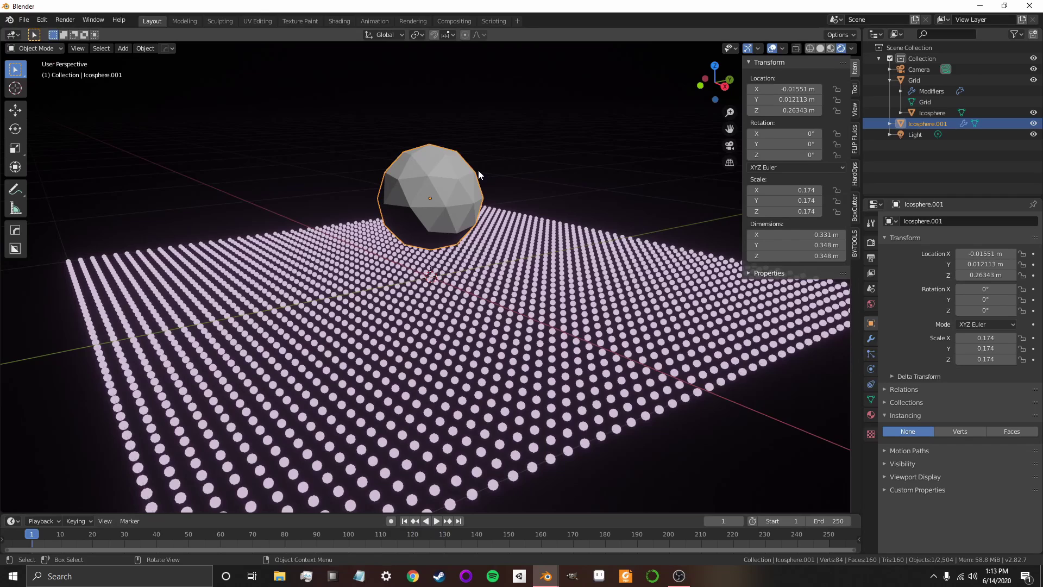
key("g")
left_click(419, 149)
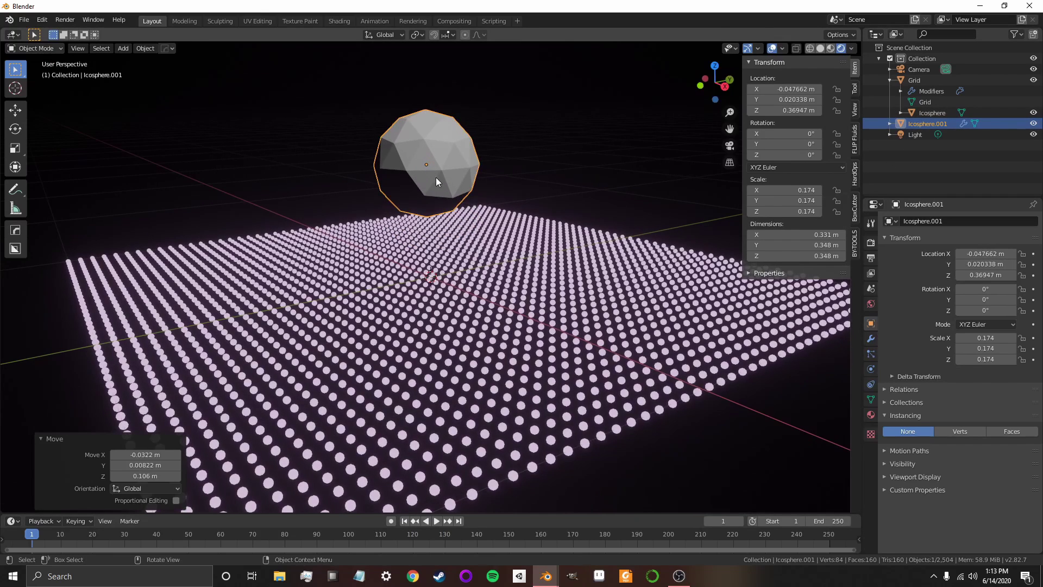
Step: Add a Wireframe modifier to the brush sphere
left_click(870, 339)
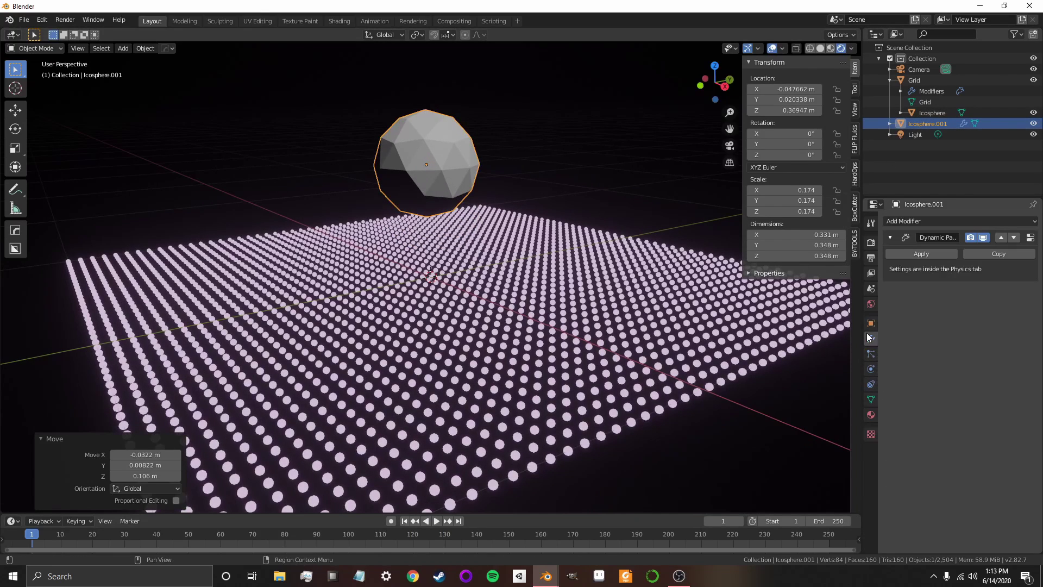
left_click(929, 222)
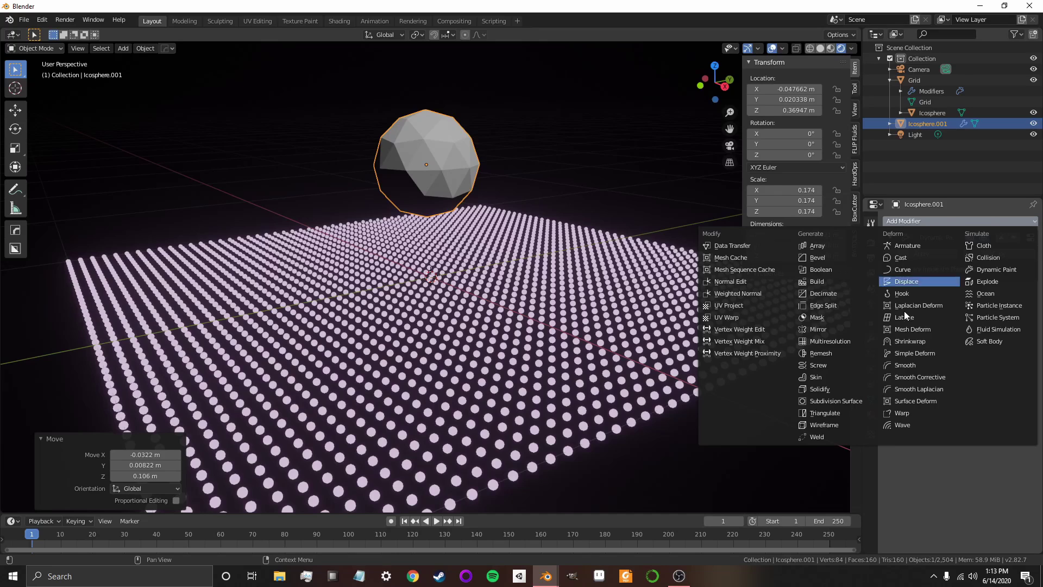
left_click(823, 422)
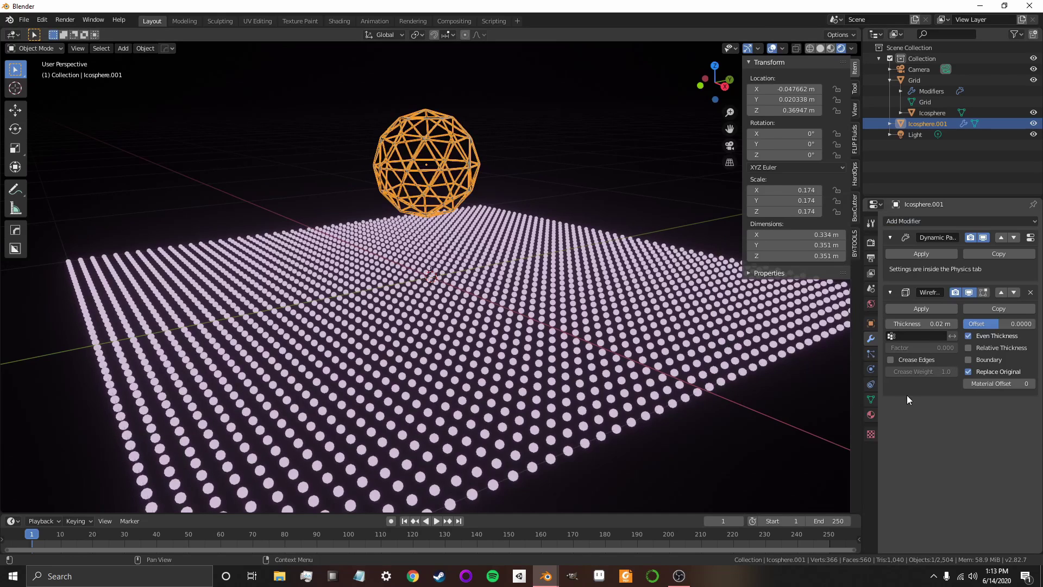
Step: Assign the glowing Material.001 to the brush sphere
left_click(871, 414)
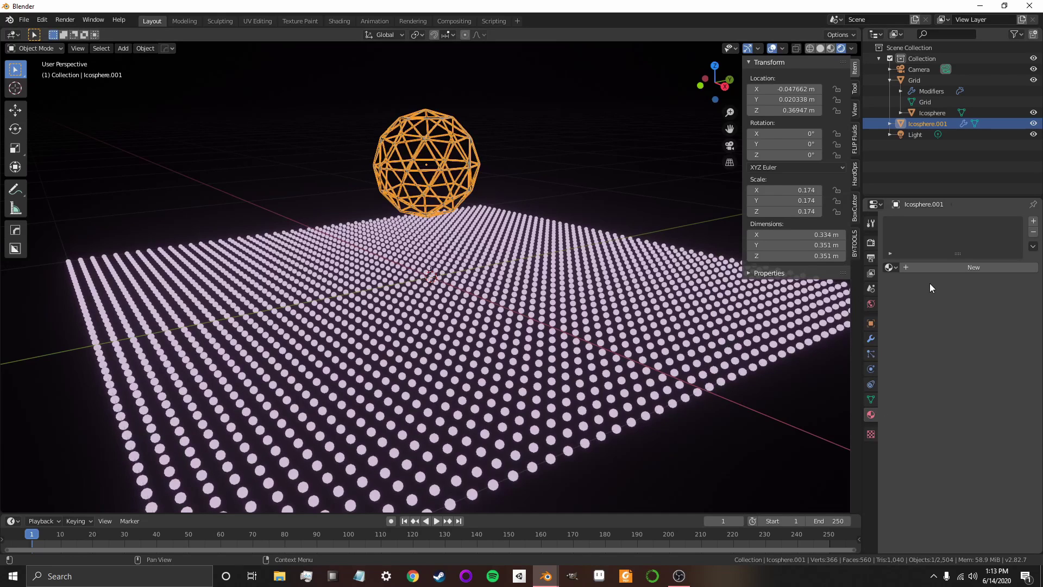
left_click(907, 266)
left_click(889, 267)
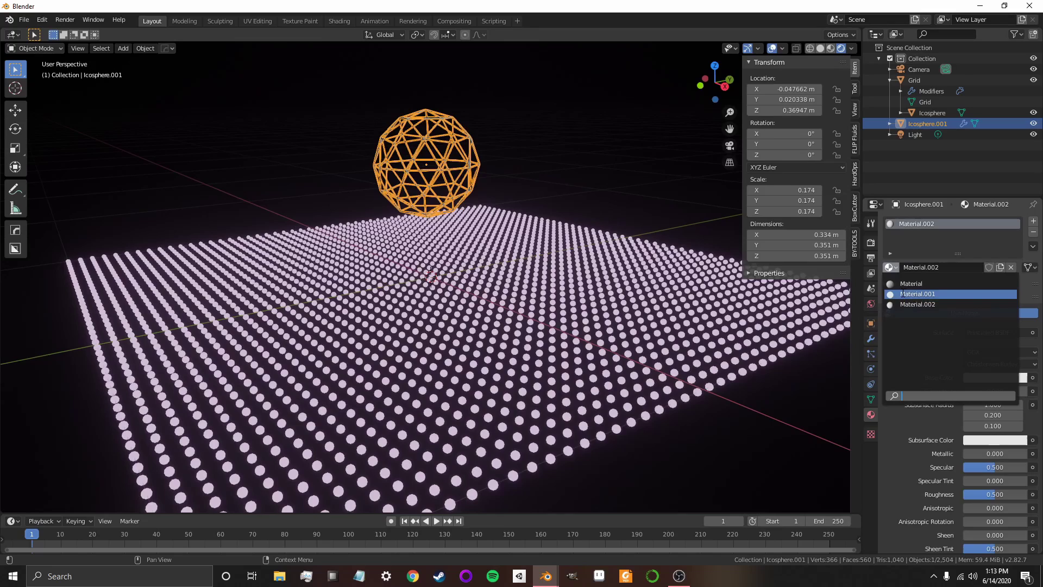
left_click(915, 293)
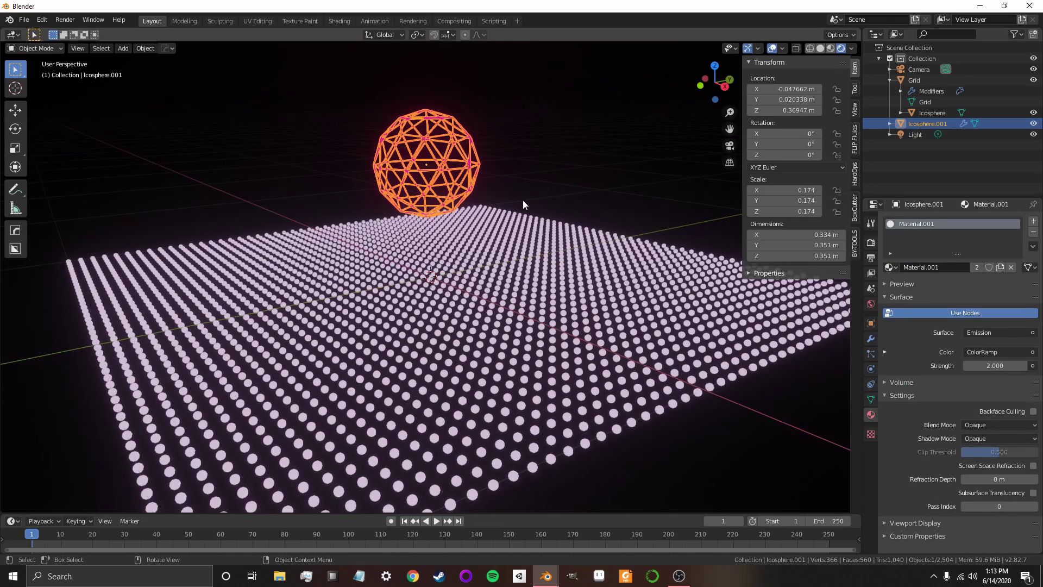
scroll(464, 442, "down", 2)
Step: Hide the sidebar, play, and drag Icosphere.001 across the grid twice, stopping at frame 164
key("n")
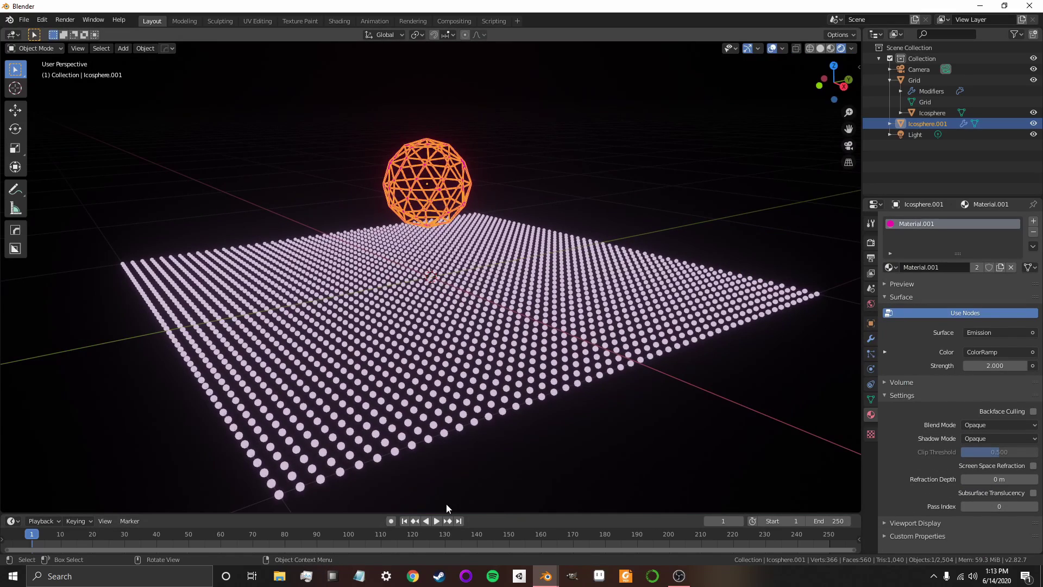
left_click(436, 520)
key("g")
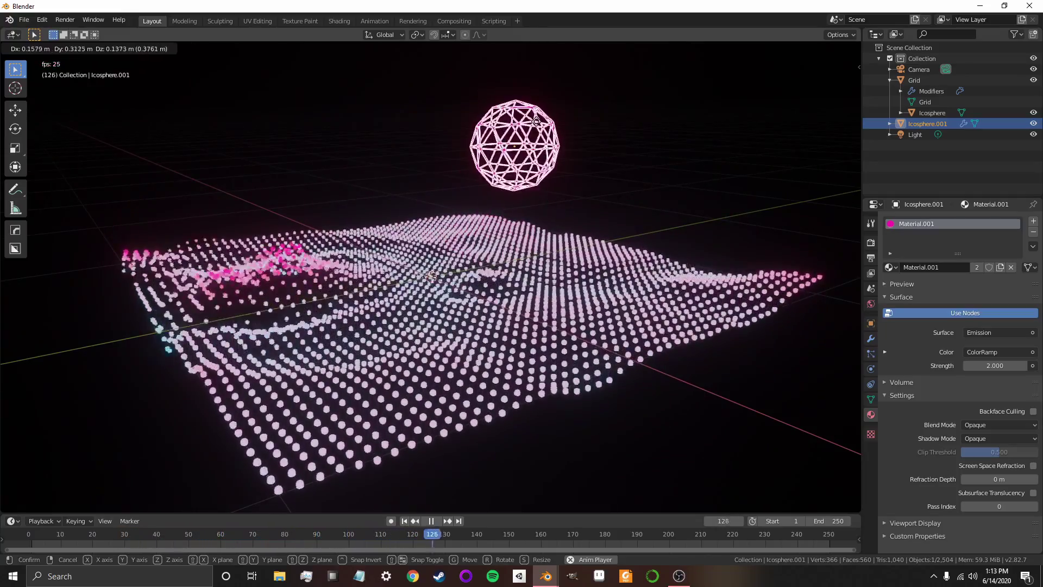
left_click(564, 142)
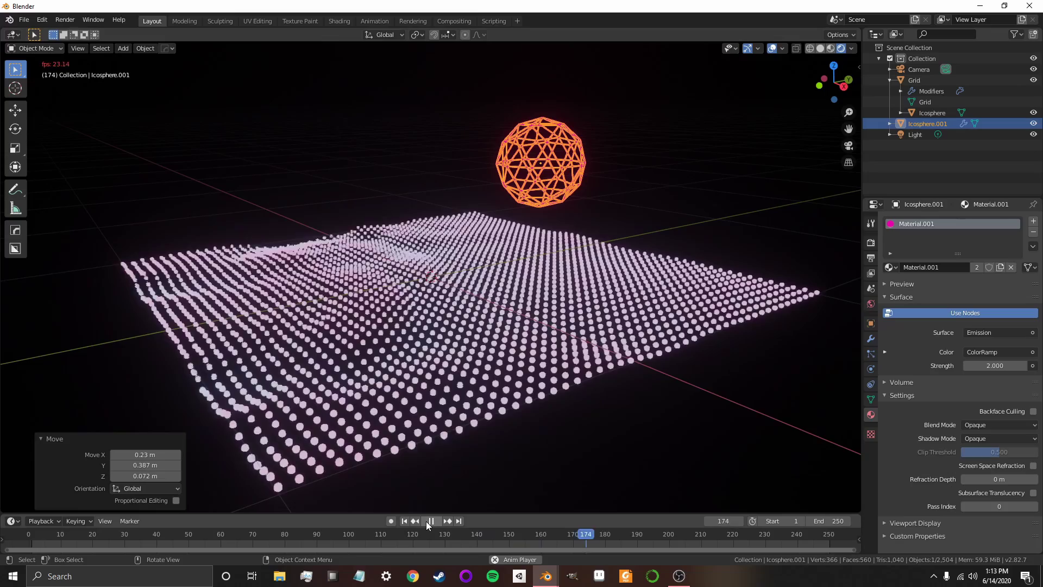
middle_click_drag(520, 295, 478, 380)
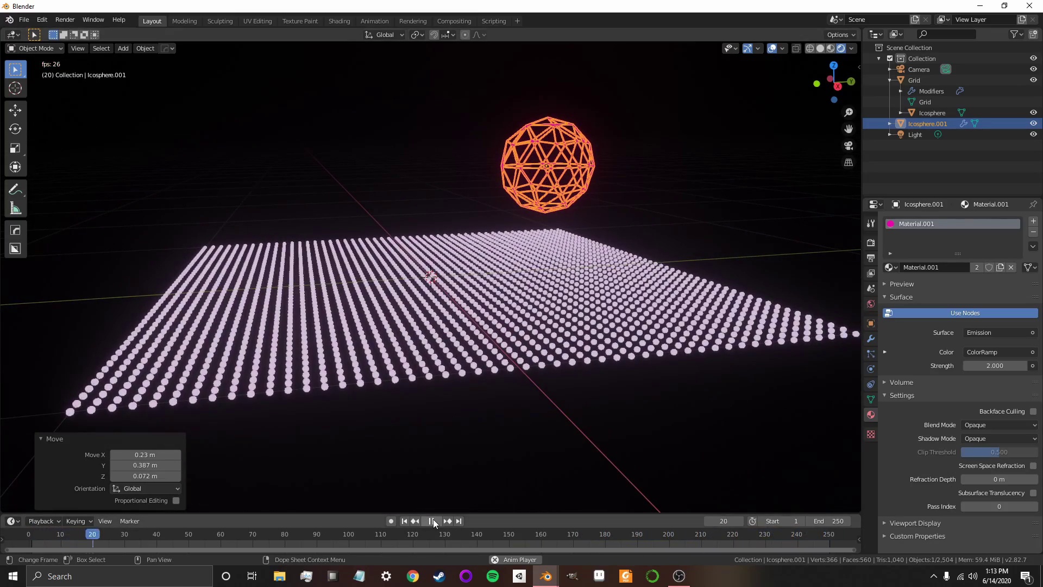
key("g")
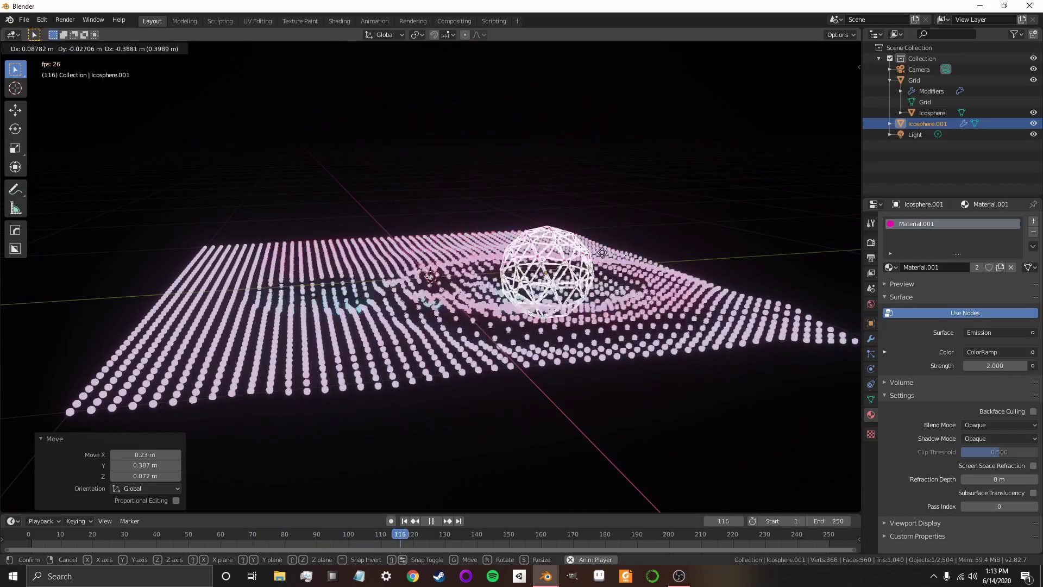
left_click(624, 157)
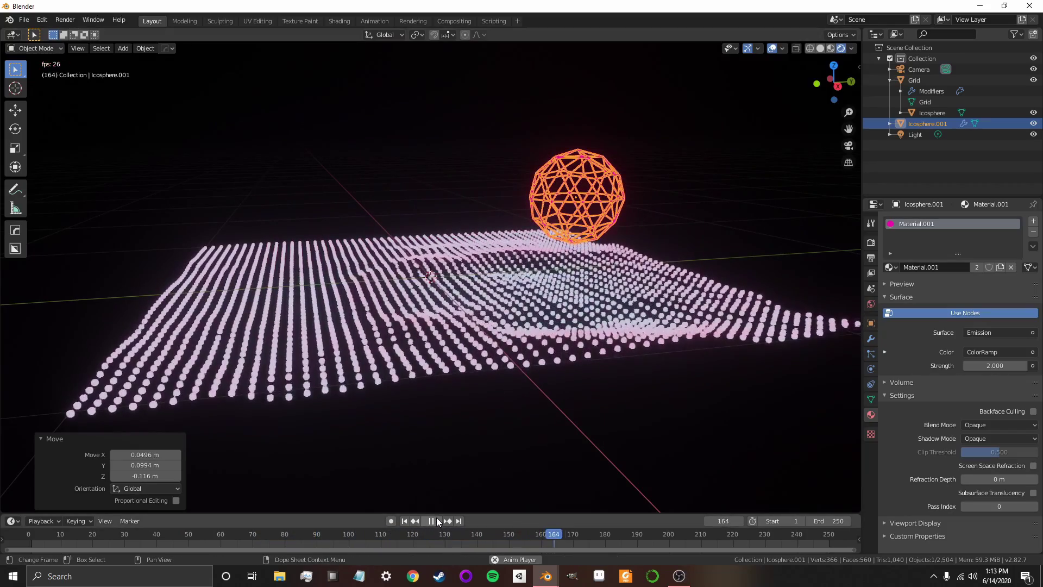